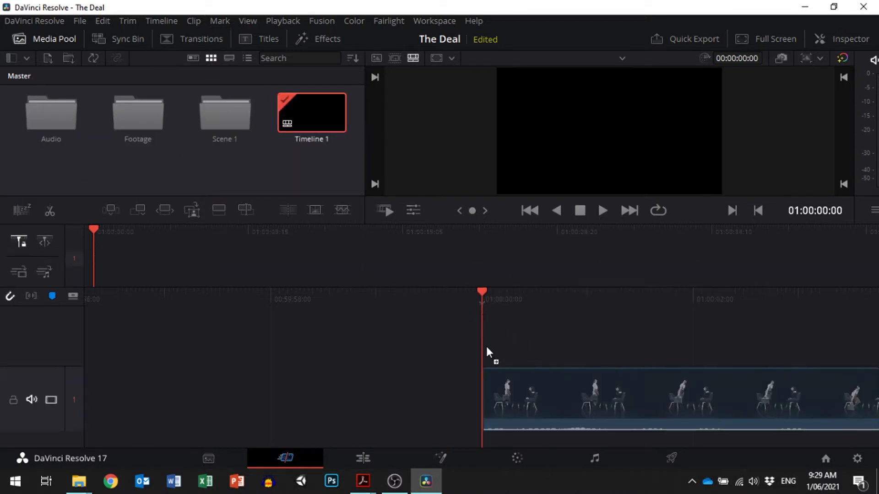
- Place clip 1.1A WS at the start of the timeline and append 1.2D CU_CLAIRE from the Scene 1 bin after it
left_click_drag(486, 346, 486, 346)
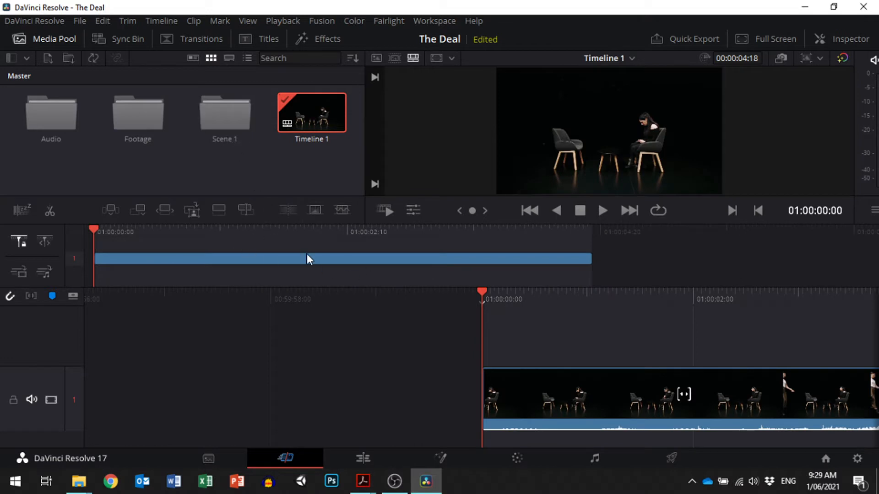
double_click(226, 116)
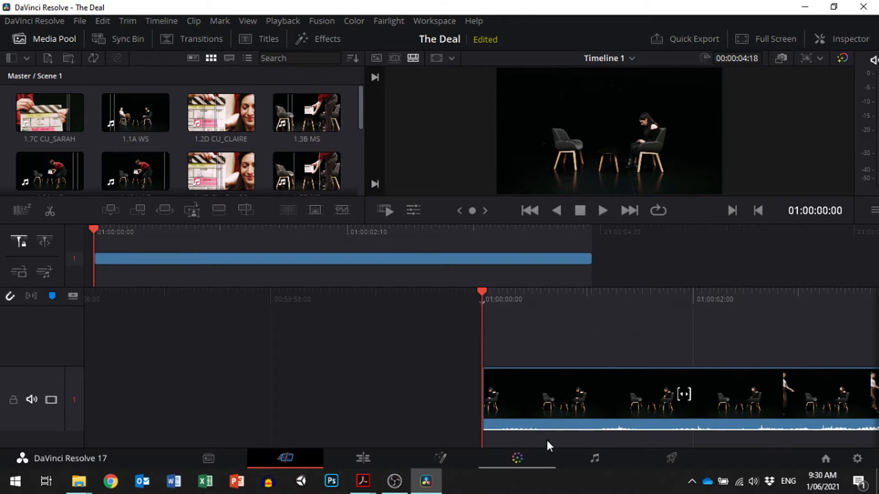
left_click_drag(559, 230, 588, 227)
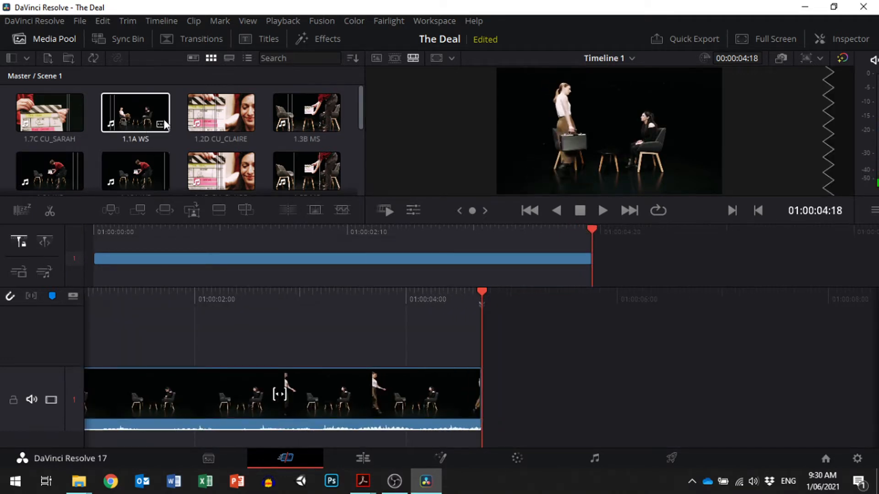
left_click_drag(224, 117, 612, 244)
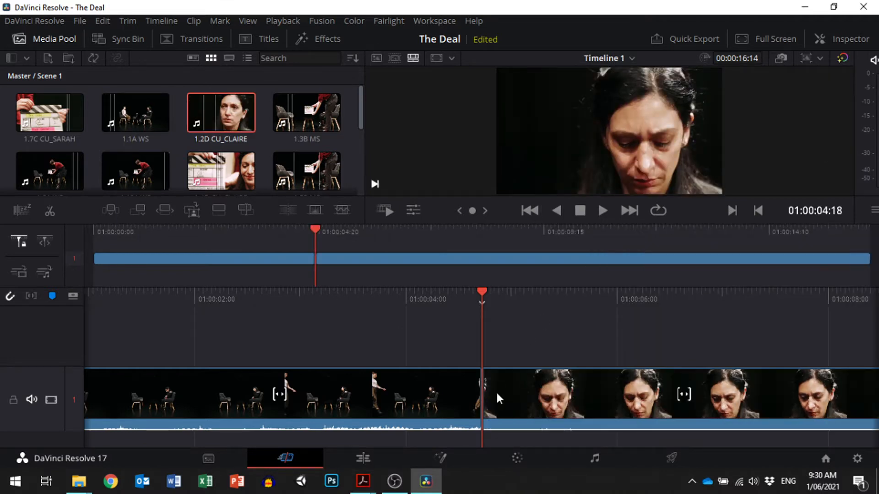
- Add a second track to the timeline and move the 1.2D CU_CLAIRE clip up onto track 2
left_click_drag(496, 393, 501, 329)
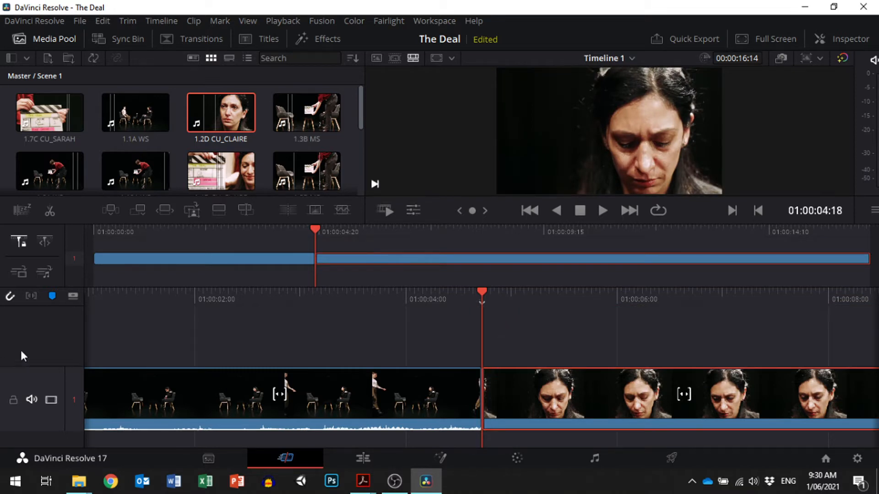
right_click(54, 335)
left_click(84, 370)
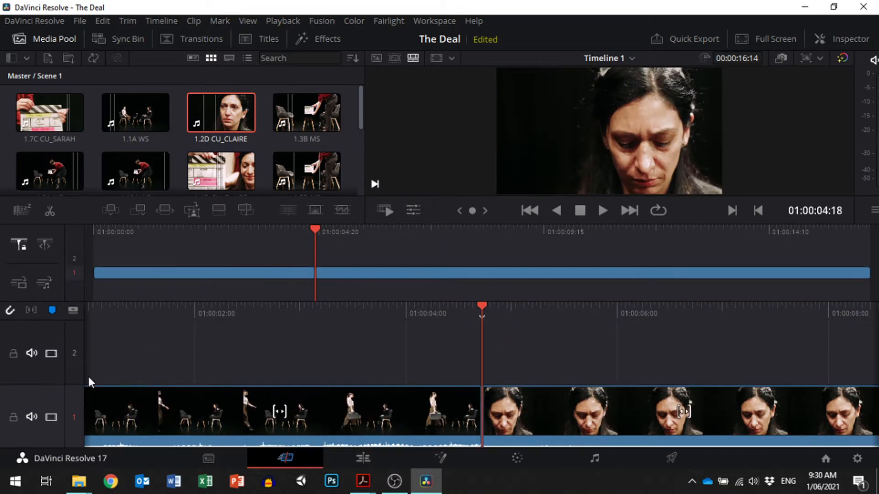
left_click(524, 411)
left_click_drag(524, 410, 517, 360)
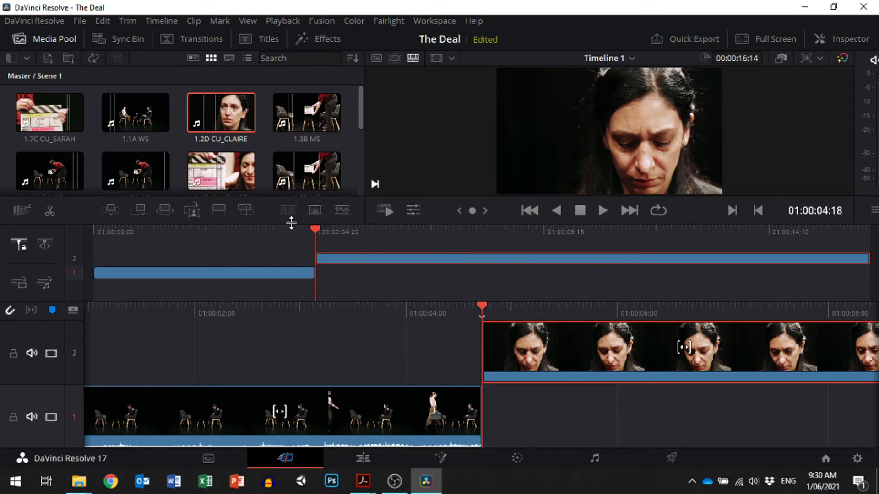
- Try to place clip 1.3B MS on track 1 after the end of the track 2 clip
left_click_drag(315, 229, 870, 243)
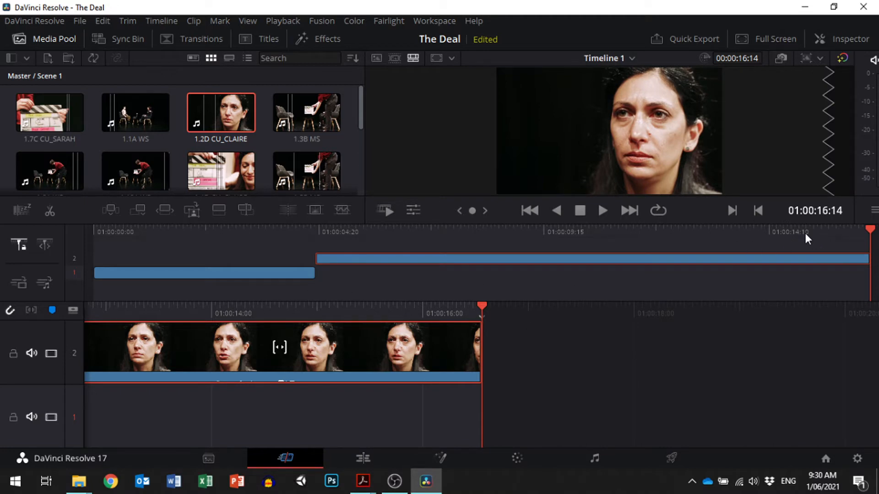
left_click_drag(313, 119, 489, 407)
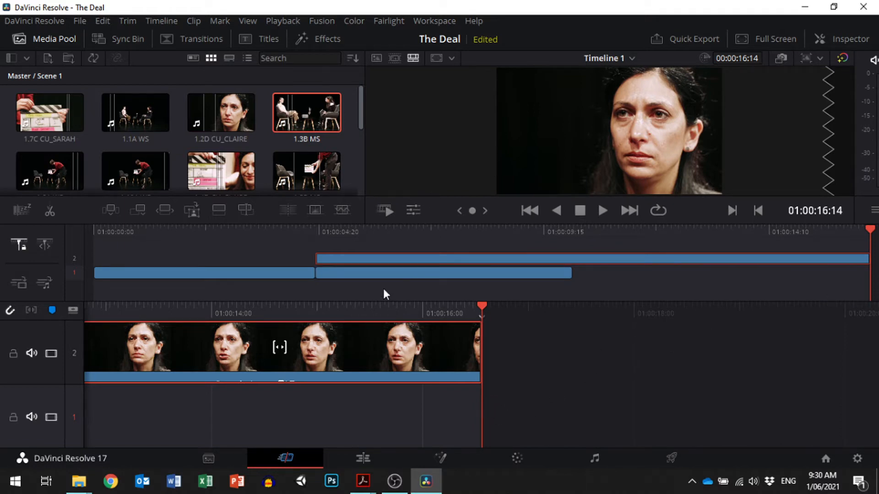
left_click_drag(356, 271, 876, 273)
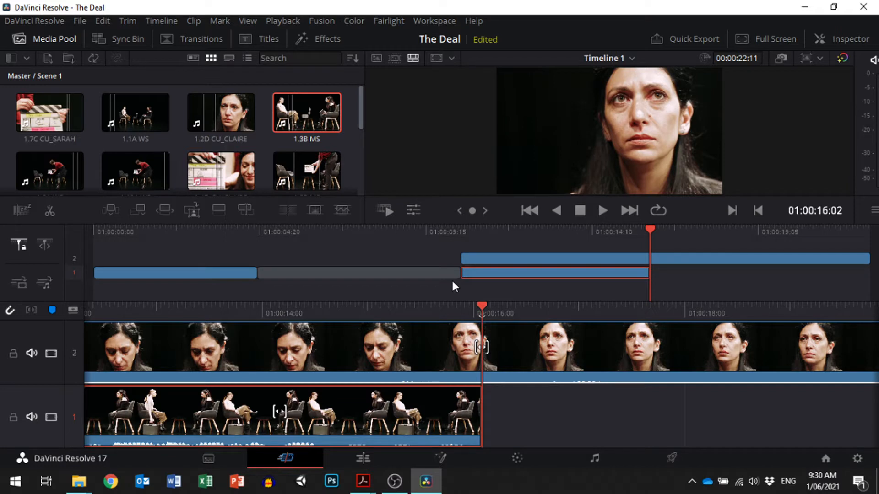
key("Delete")
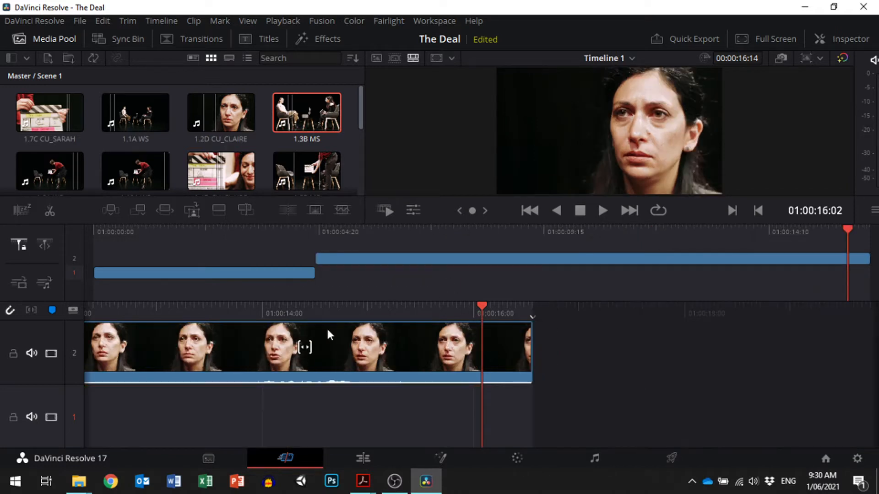
- Switch to the Edit page and show the Scene 1 bin's clips as a list
left_click(360, 458)
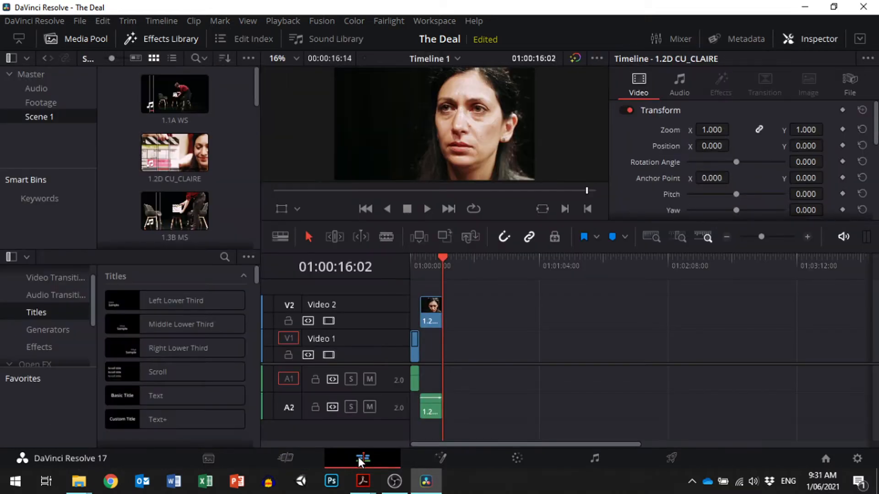
double_click(174, 152)
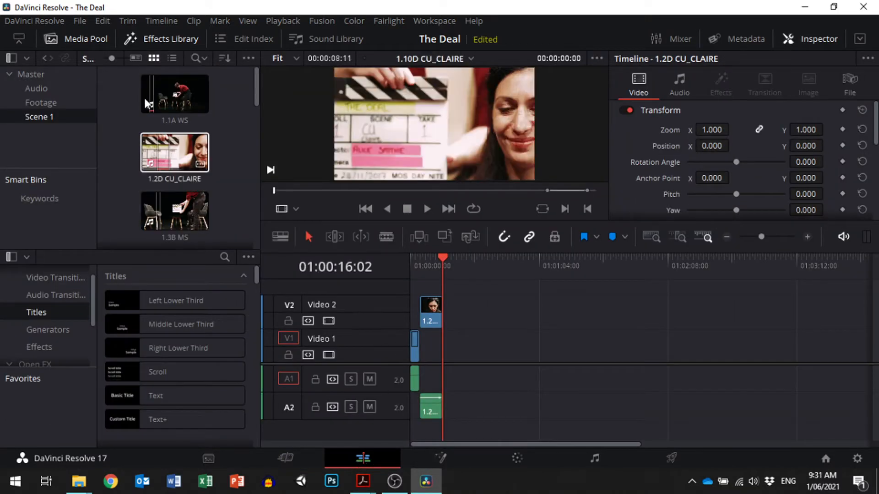
left_click(175, 58)
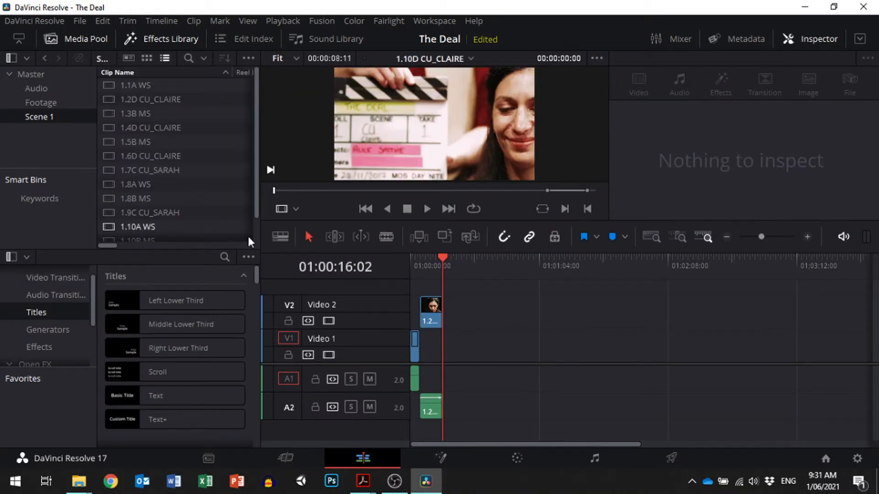
- Continue the staggered sequence with 1.3B MS on Video 1, 1.4D CU_CLAIRE on Video 2 and 1.5B MS on Video 1
left_click(109, 117)
left_click_drag(109, 117, 448, 361)
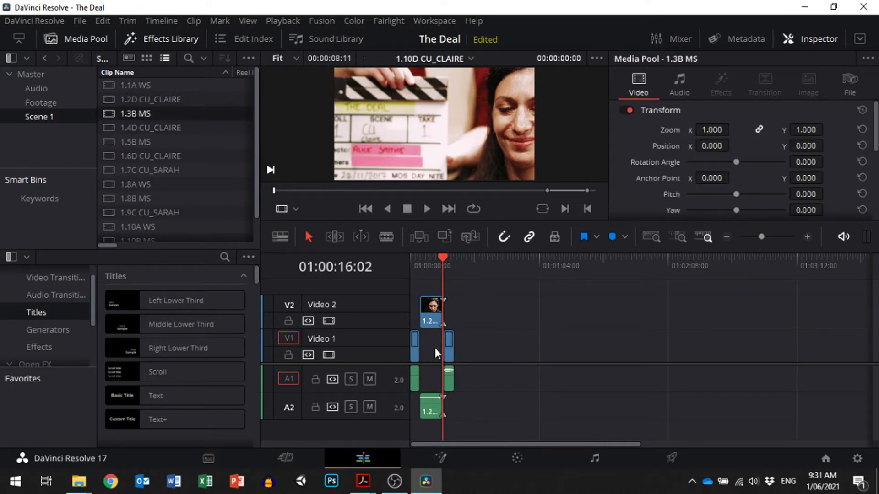
left_click_drag(163, 129, 454, 315)
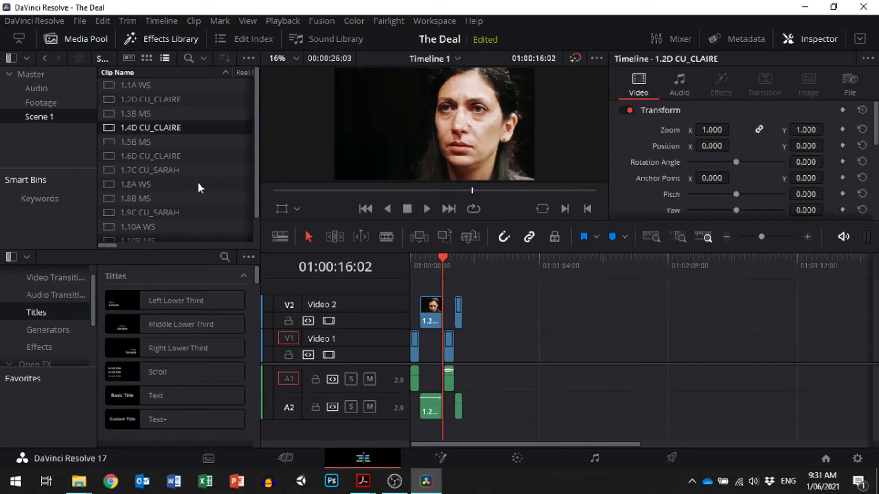
left_click_drag(146, 142, 457, 341)
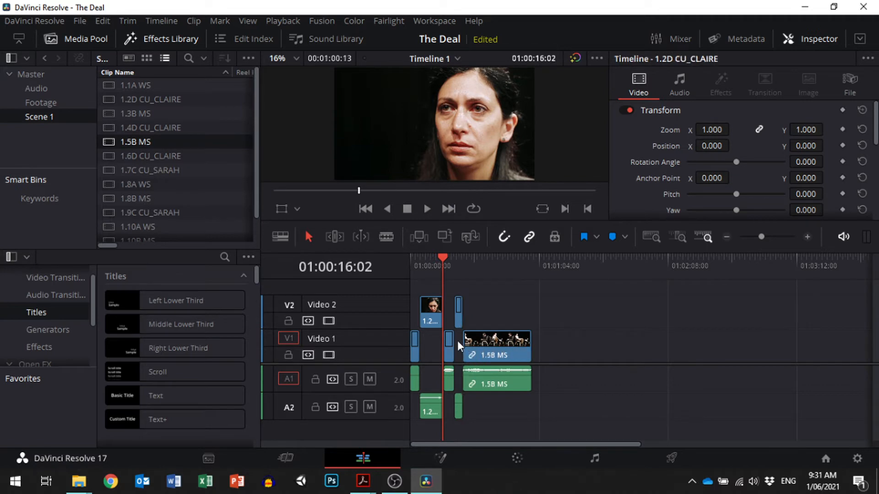
- Extend the staggered sequence with 1.6D CU_CLAIRE on Video 2, 1.7C CU_SARAH on Video 1 and 1.8A WS on Video 2
left_click_drag(145, 157, 537, 311)
left_click_drag(138, 171, 549, 348)
left_click(142, 184)
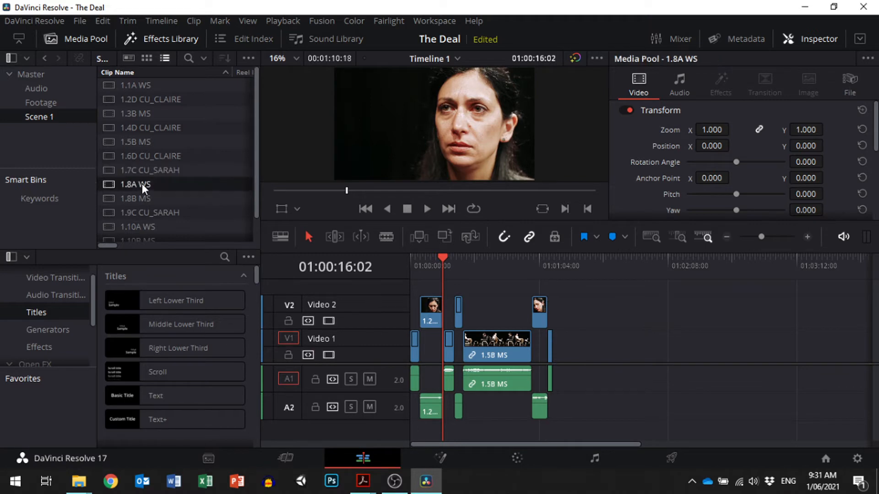
left_click(143, 196)
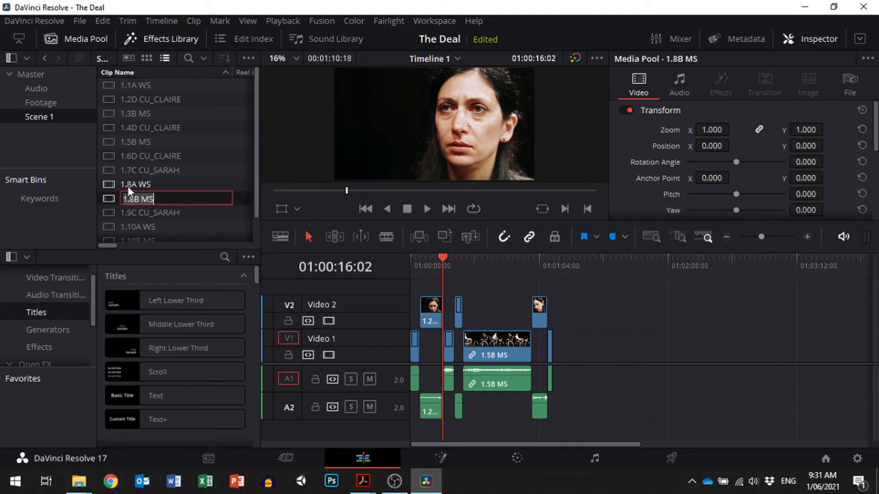
left_click_drag(111, 183, 561, 312)
- Add clip 1.9C CU_SARAH on Video 1 after 1.8A WS, followed by 1.10B MS on Video 2
left_click(110, 214)
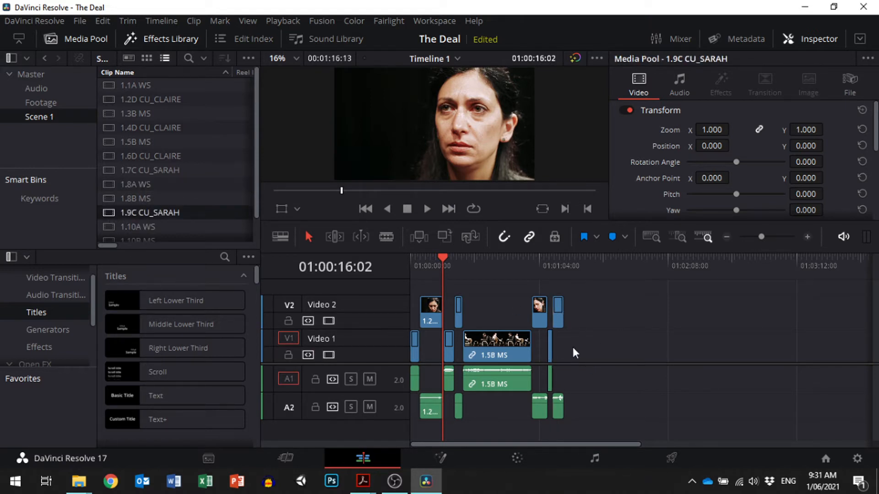
left_click_drag(109, 213, 563, 349)
scroll(173, 197, "down", 2)
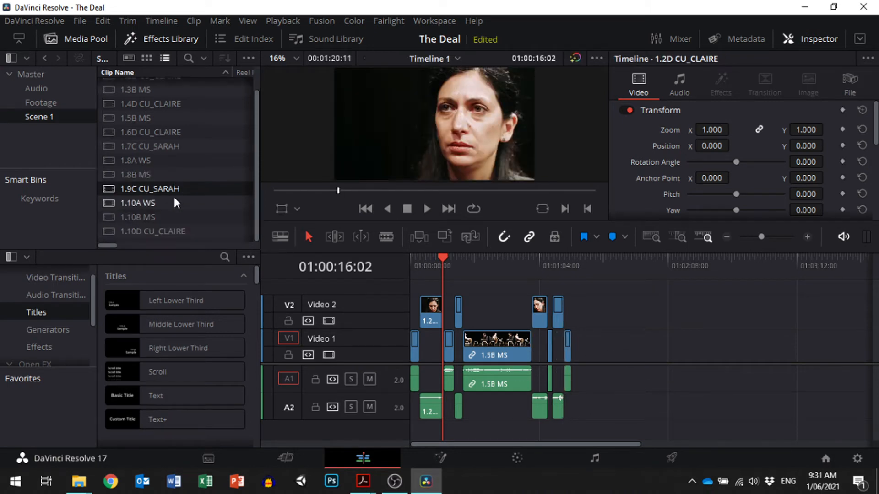
left_click_drag(111, 216, 576, 310)
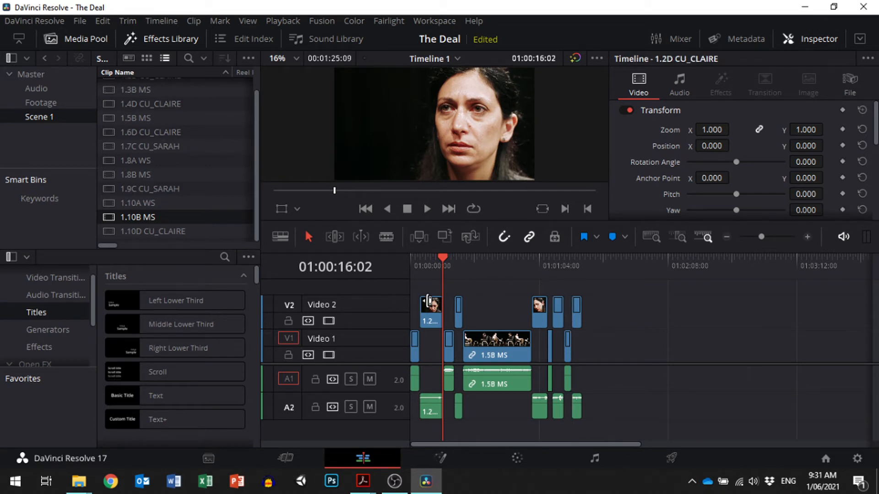
- Review the assembled timeline from its start to the cut between 1.6D CU_CLAIRE and 1.7C CU_SARAH
left_click(442, 259)
left_click_drag(441, 259, 410, 260)
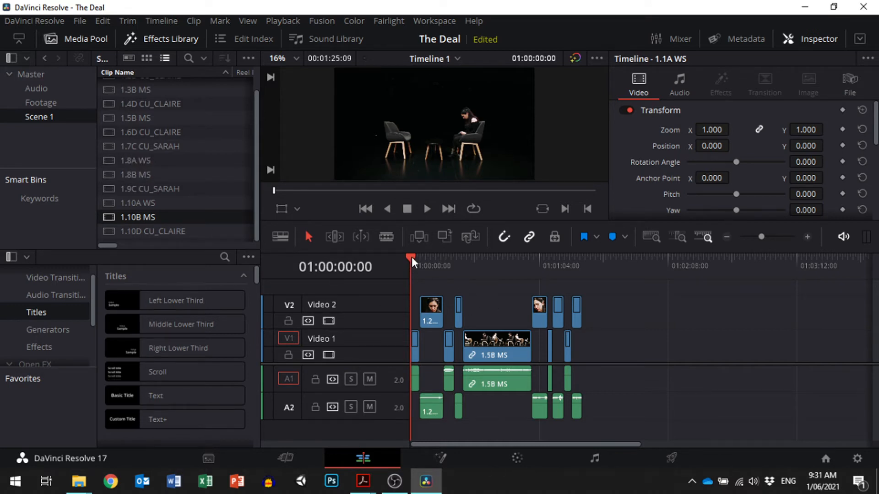
left_click_drag(411, 257, 531, 262)
left_click(546, 262)
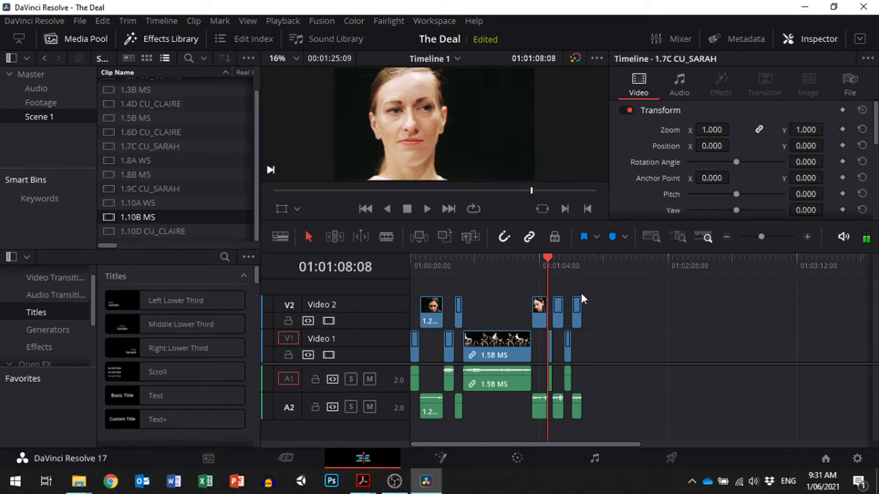
- Examine the cut from 1.6D CU_CLAIRE to 1.7C CU_SARAH up close and play the sequence on into 1.8A WS
left_click(809, 235)
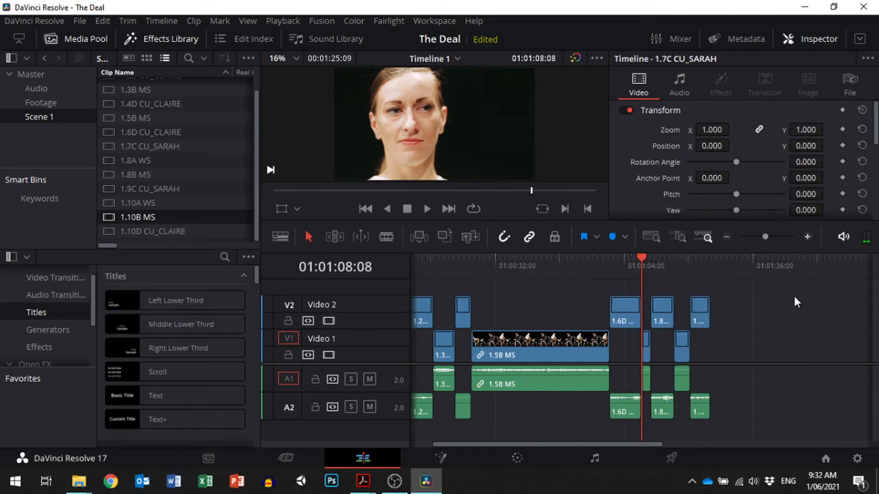
left_click(808, 235)
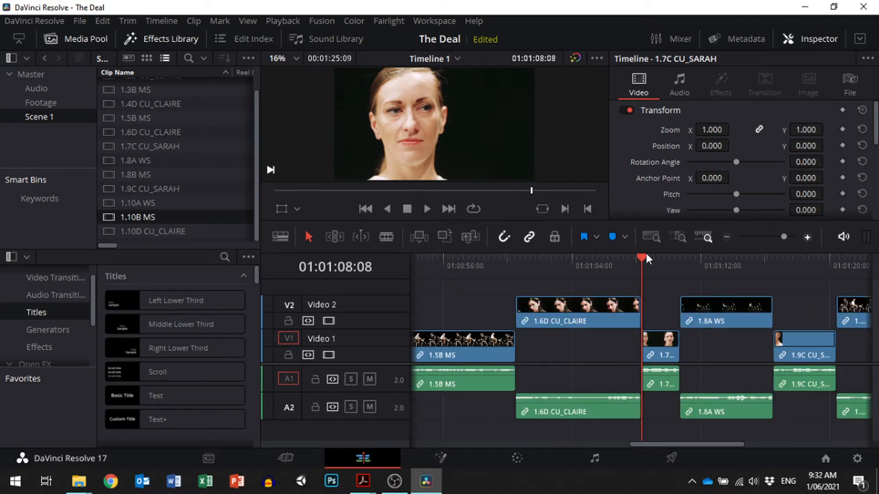
key("ctrl+equal")
left_click_drag(641, 255, 553, 259)
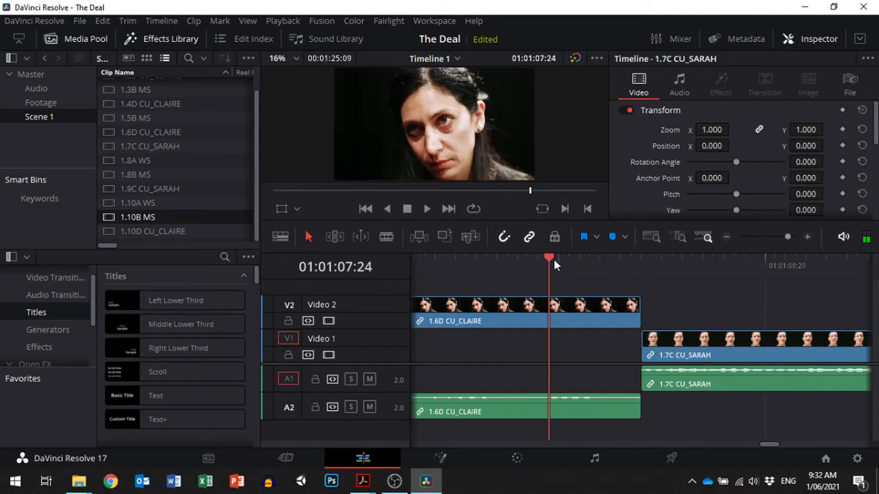
left_click(725, 236)
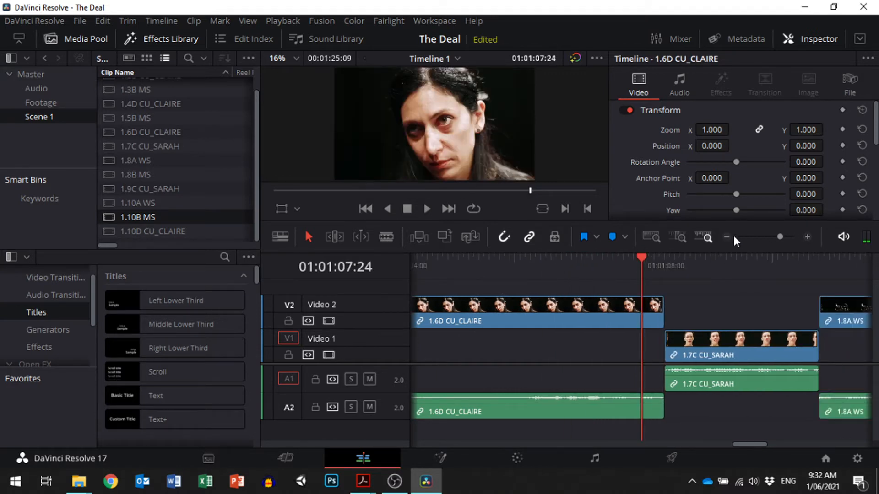
left_click(726, 236)
left_click(724, 235)
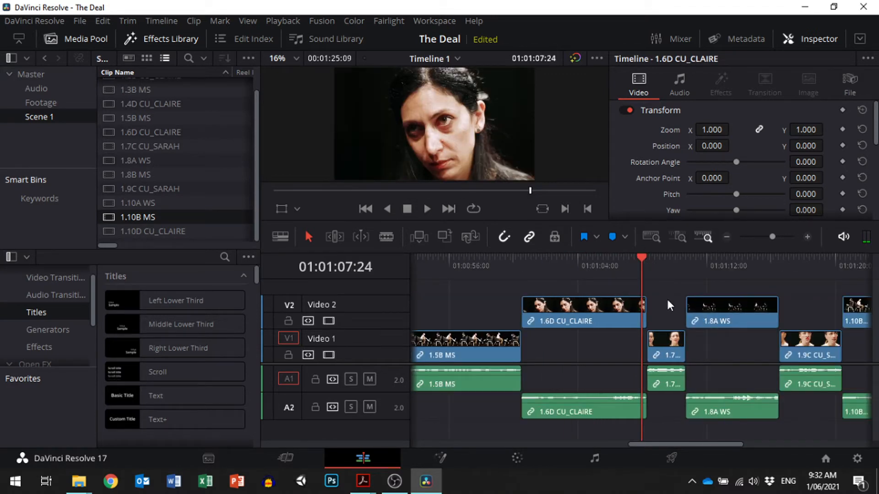
left_click(428, 210)
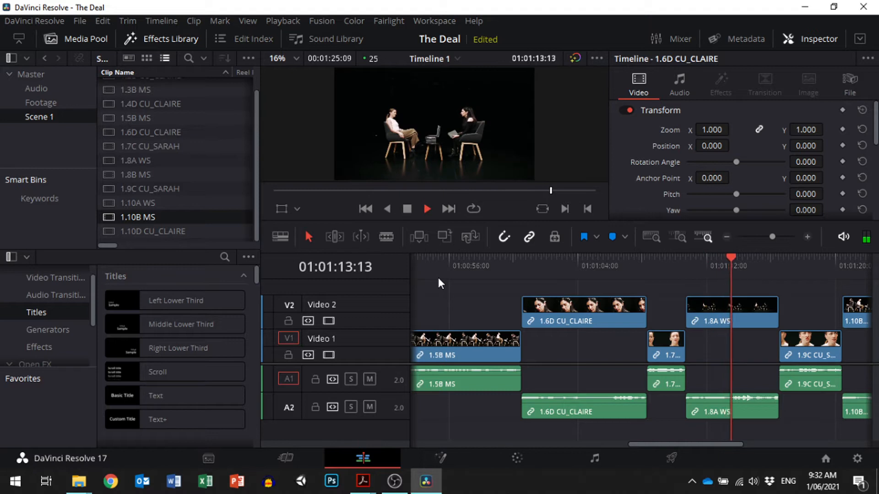
left_click(407, 210)
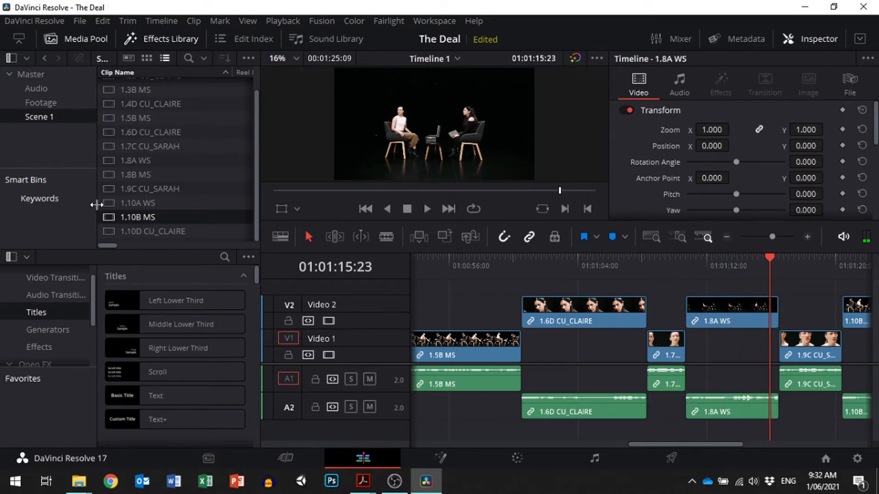
- Place the alternative shot 1.8B MS on a new Video 3 track, aligned with the start of 1.8A WS
left_click_drag(111, 174, 689, 292)
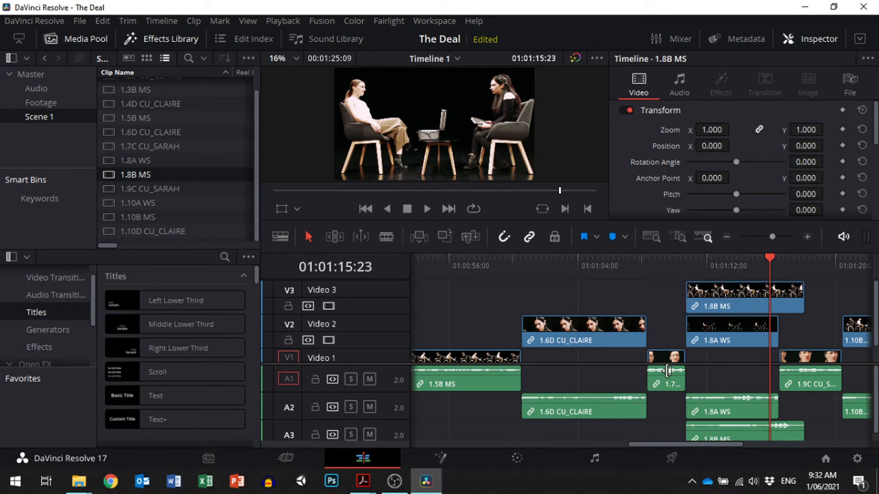
left_click(727, 237)
left_click(726, 237)
- Try to delete clip 1.8A WS from Video 2 and undo the deletion
left_click_drag(695, 326, 657, 405)
left_click_drag(668, 315, 677, 314)
left_click(630, 314)
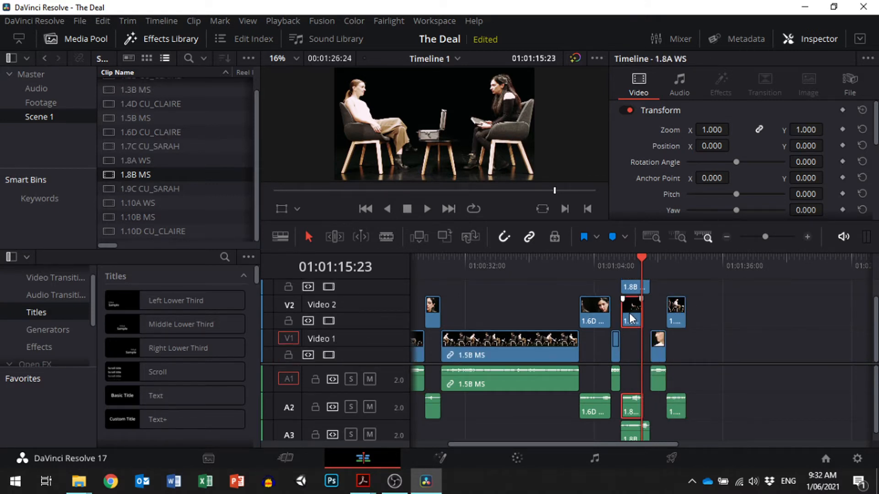
key("Delete")
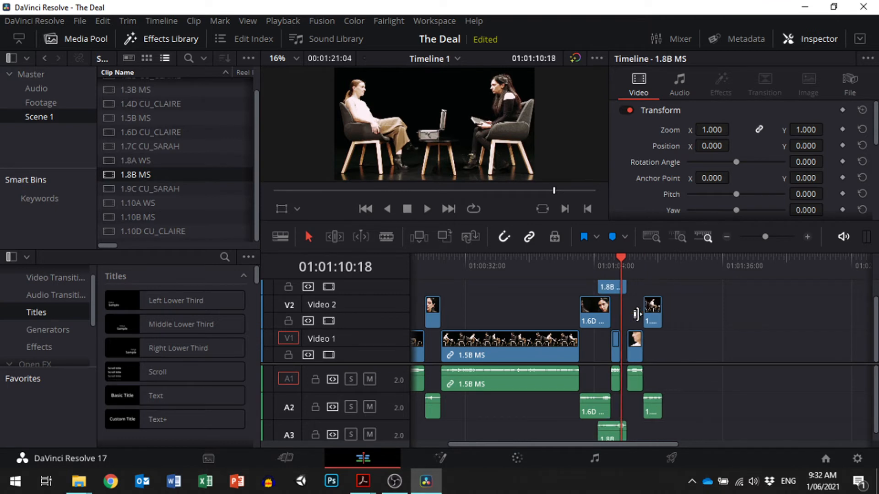
key("ctrl+z")
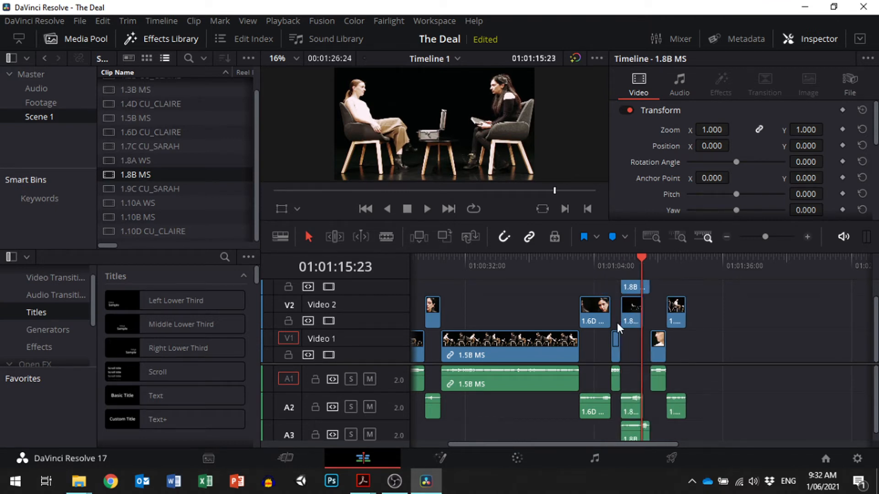
- Try a plain delete and a Ripple Cut on clip 1.8A WS on Video 2, undoing each one
left_click(627, 315)
key("BackSpace")
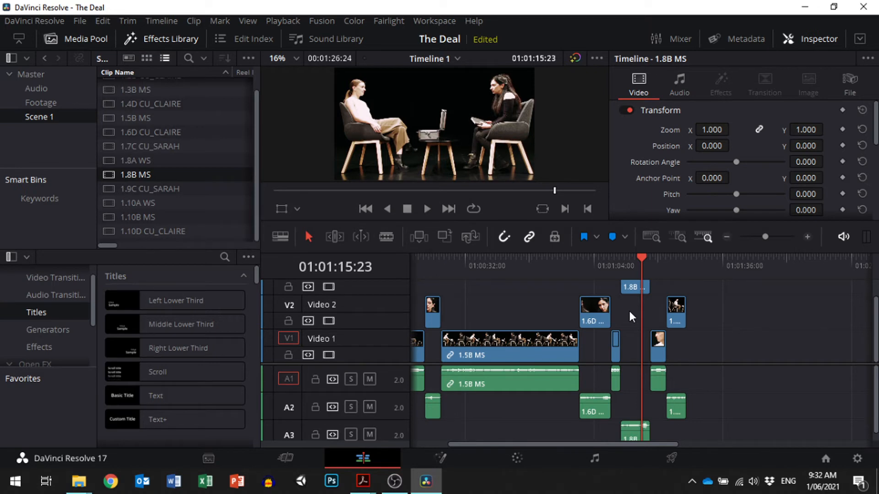
key("ctrl+z")
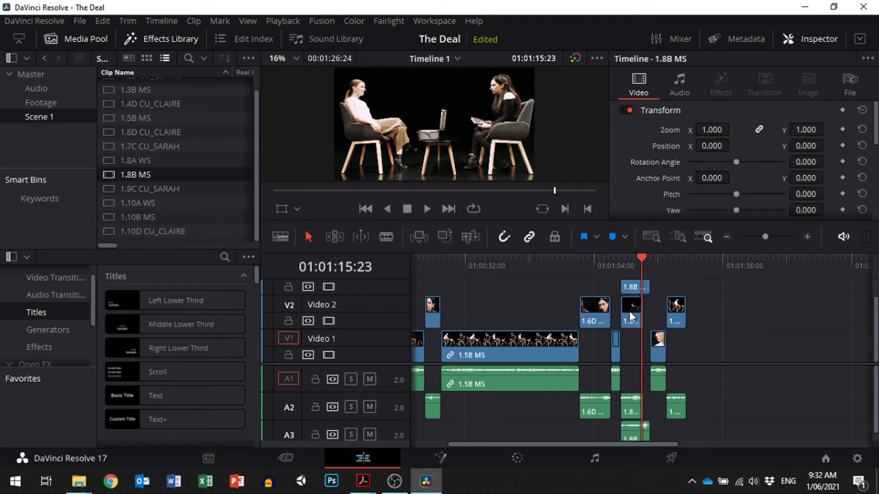
right_click(630, 311)
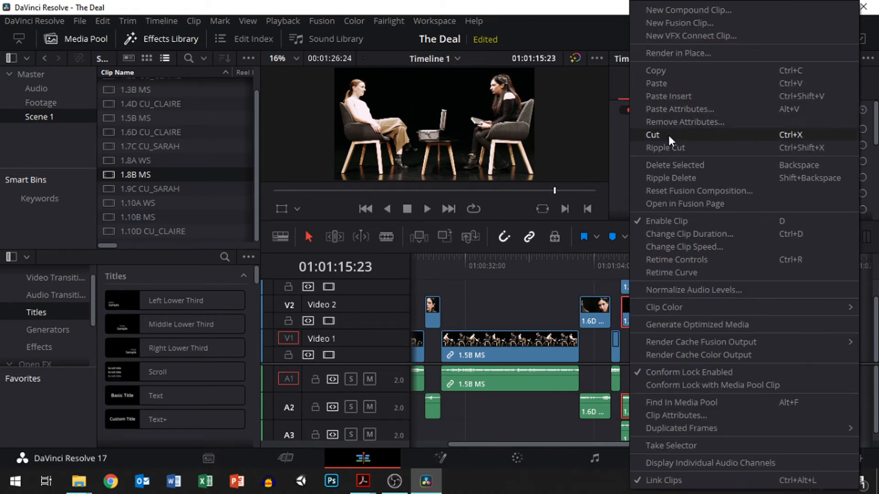
left_click(791, 147)
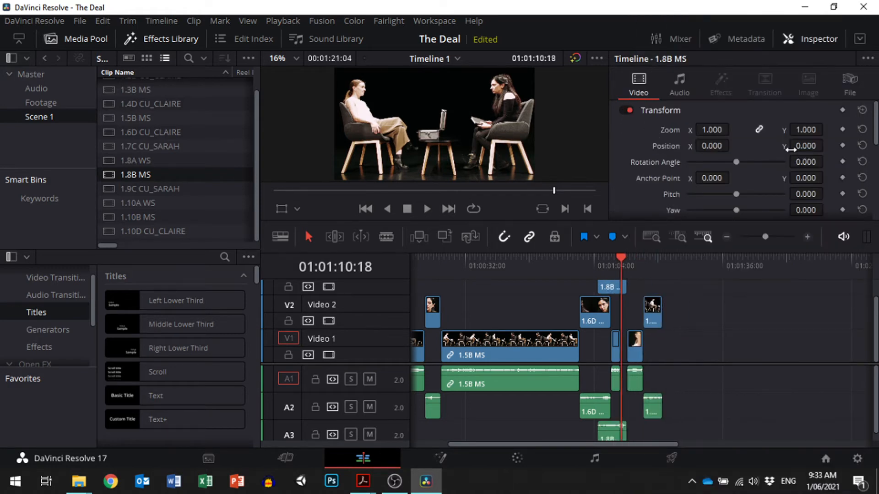
key("ctrl+z")
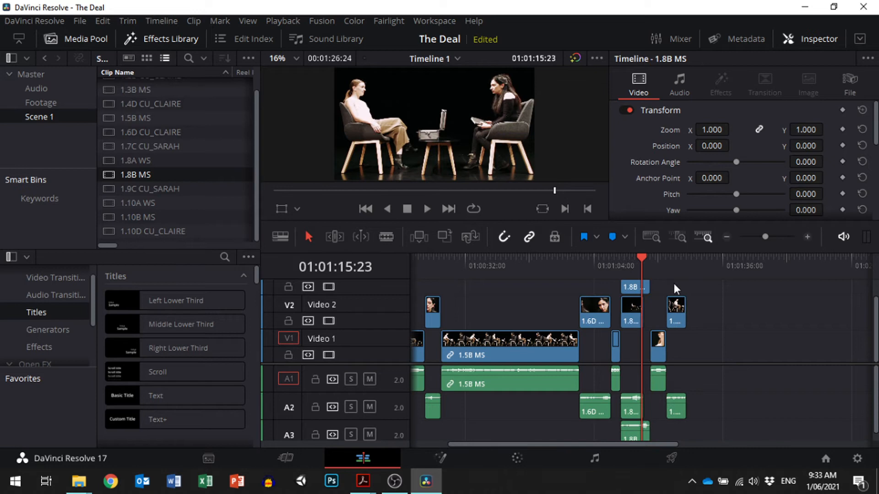
- Delete clip 1.8A WS from Video 2 without closing the gap and play the sequence from 1.7C CU_SARAH into 1.9C CU_SARAH
left_click(630, 313)
key("BackSpace")
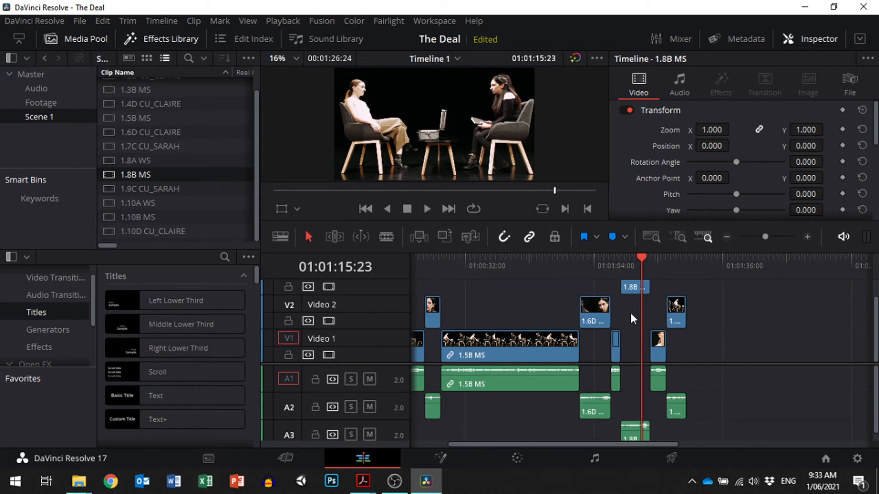
left_click(609, 262)
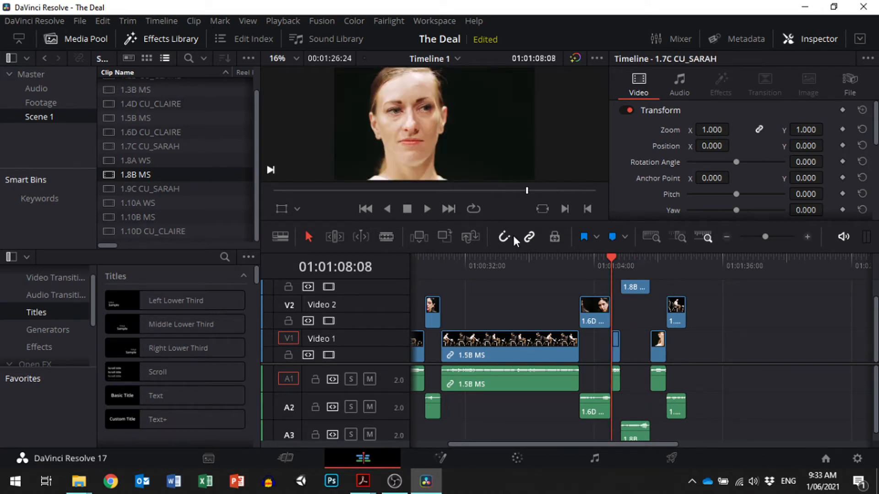
left_click(427, 208)
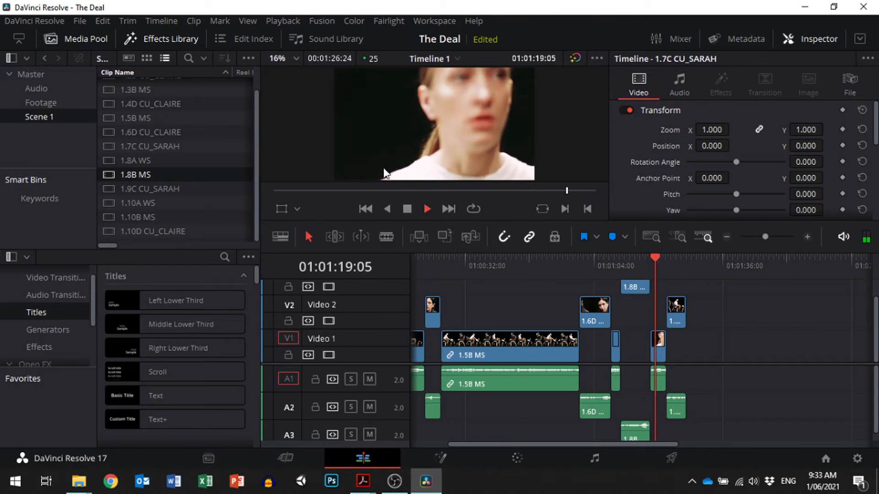
left_click(407, 208)
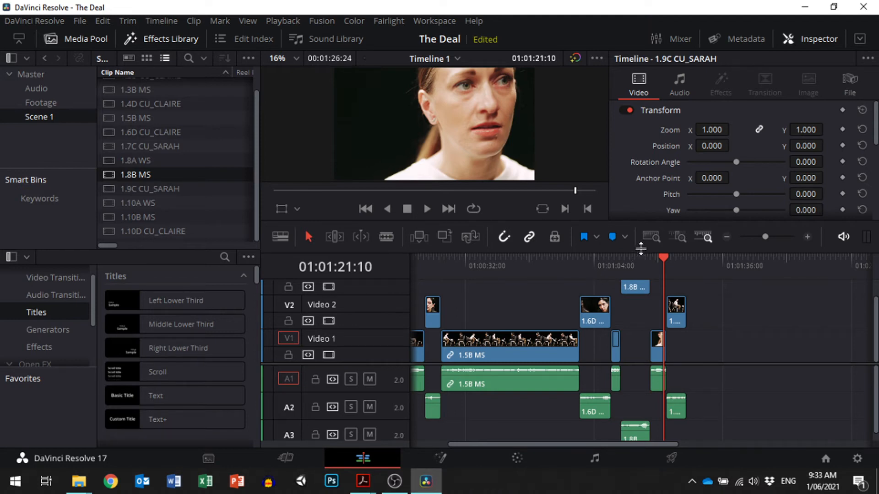
- Enlarge the timeline's video track area and move clip 1.8B MS from Video 3 down to the same time on Video 2
left_click_drag(640, 250, 641, 226)
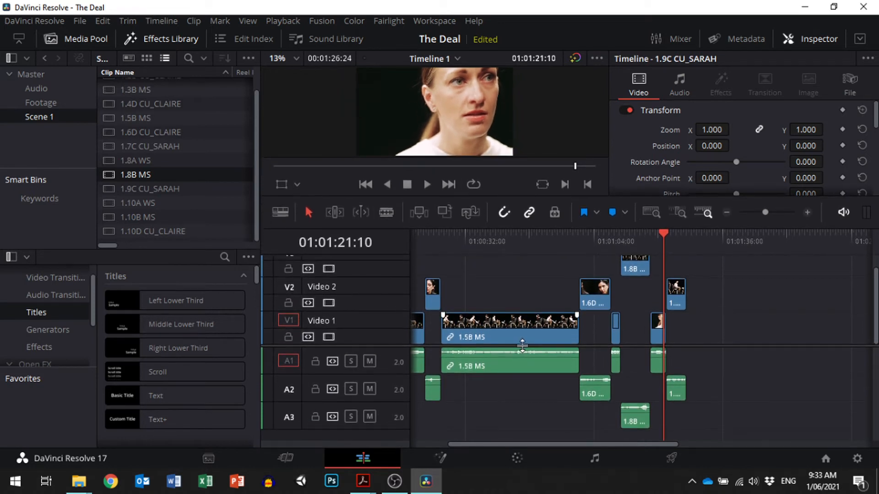
left_click_drag(519, 346, 520, 387)
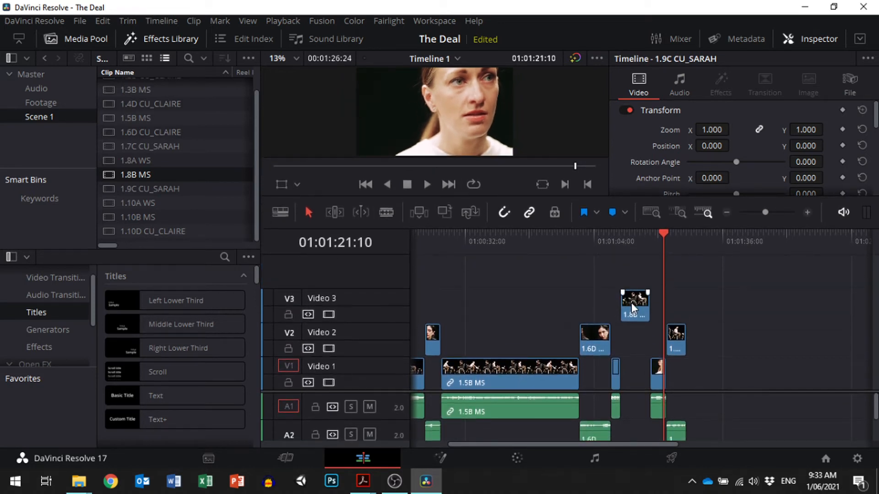
left_click_drag(630, 303, 630, 327)
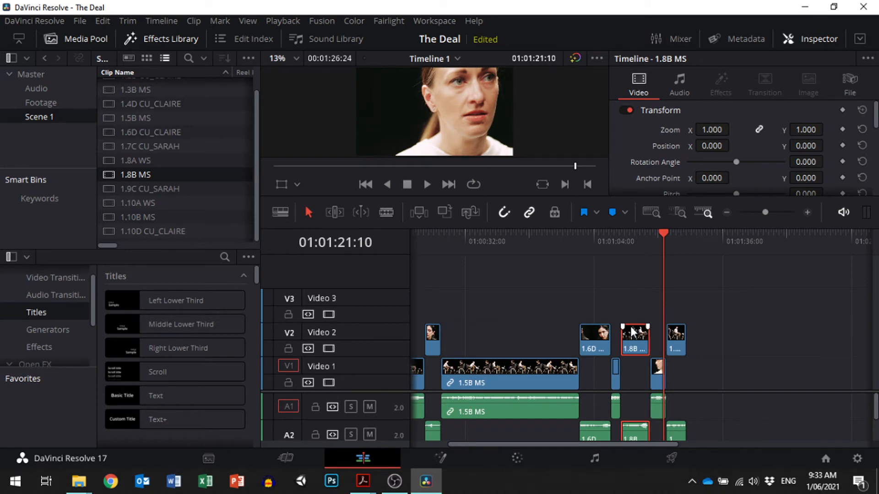
- Examine clip 1.8B MS up close, playing it from its start to about its middle to judge where its action should begin
left_click(618, 246)
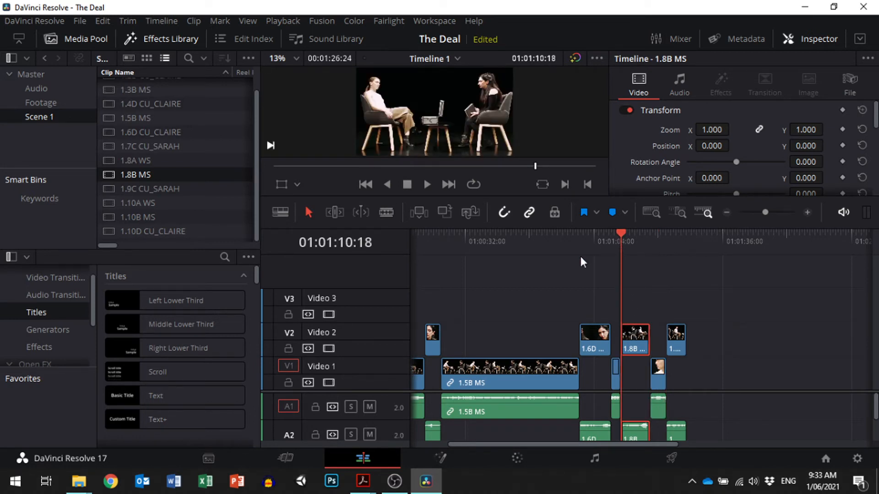
left_click(807, 213)
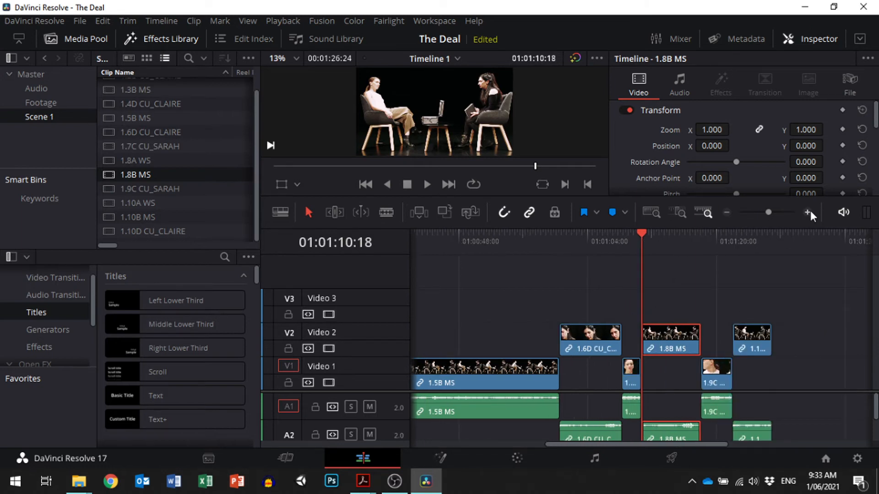
left_click(807, 212)
key("ctrl+equal")
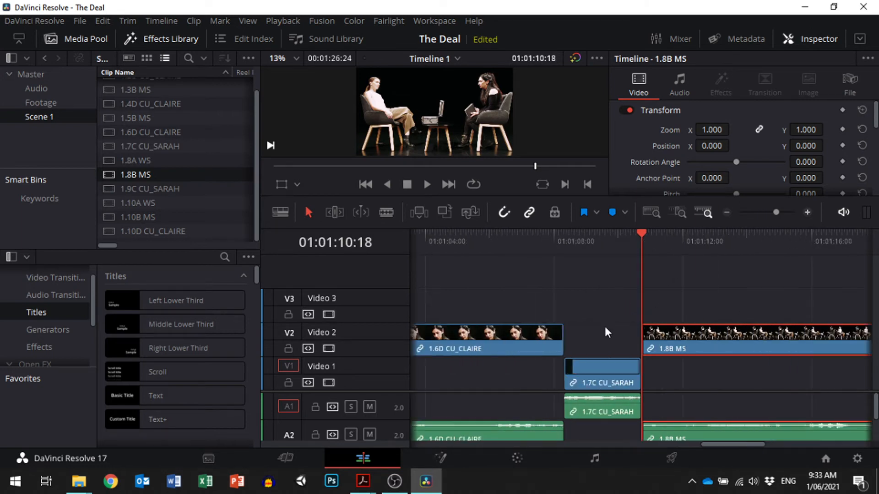
key("ctrl+minus")
left_click(725, 212)
left_click(726, 212)
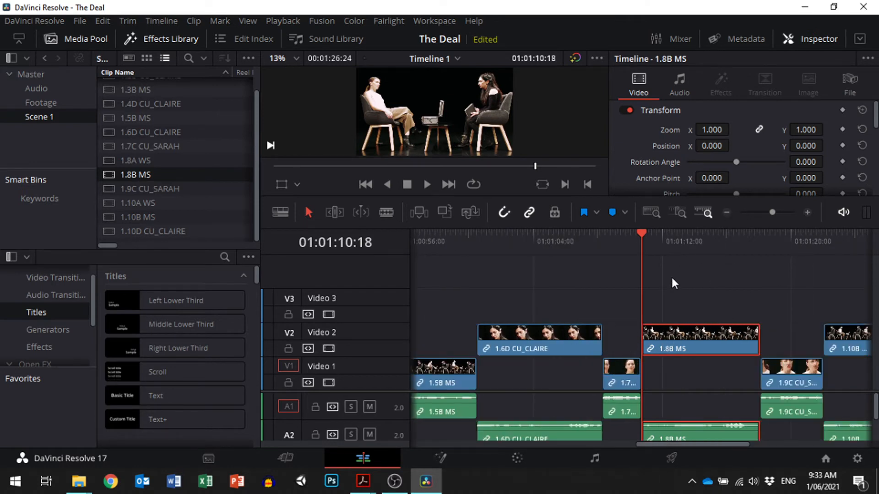
left_click(428, 183)
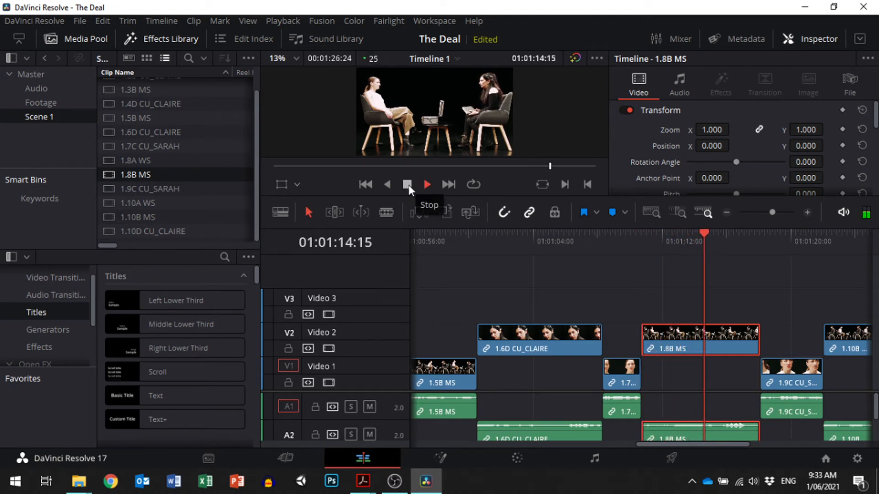
left_click(408, 185)
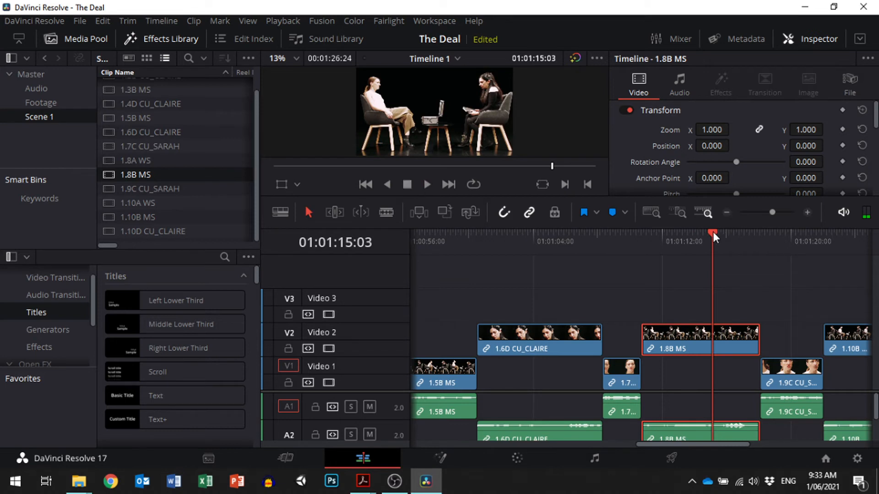
- Trim the start of 1.8B MS to 01:01:13:22 on Video 2
left_click_drag(713, 232, 692, 233)
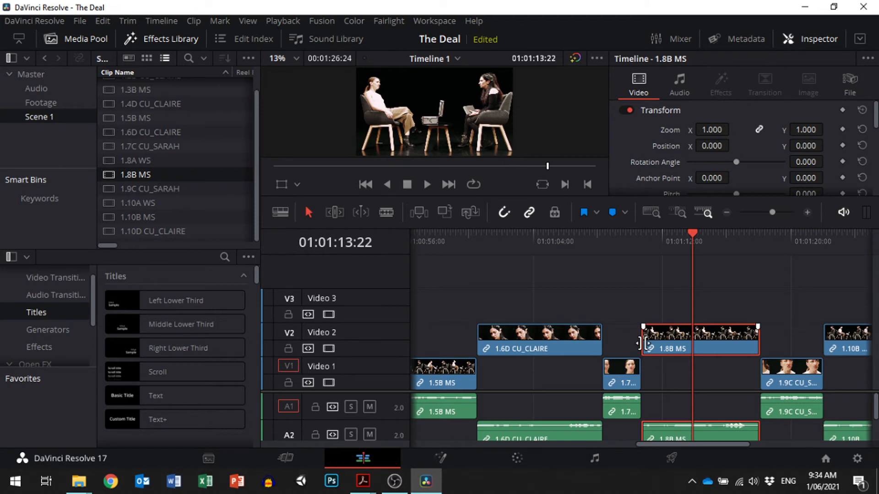
left_click_drag(643, 344, 693, 344)
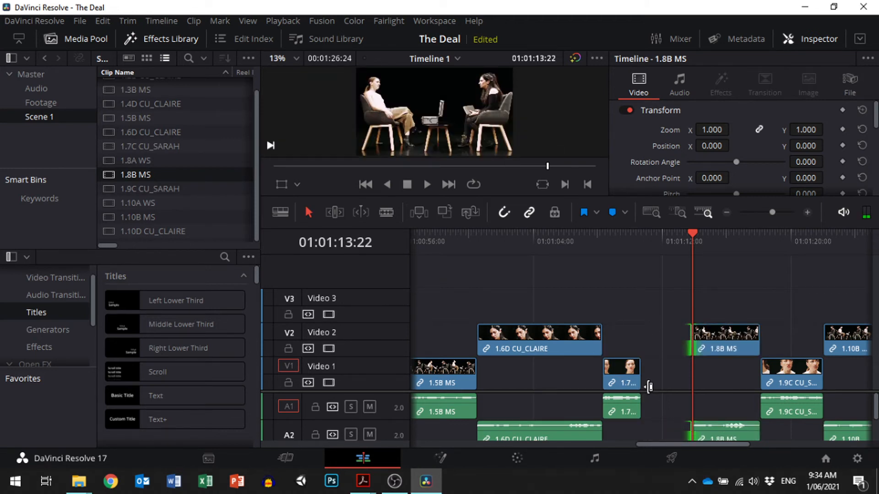
key("ctrl+z")
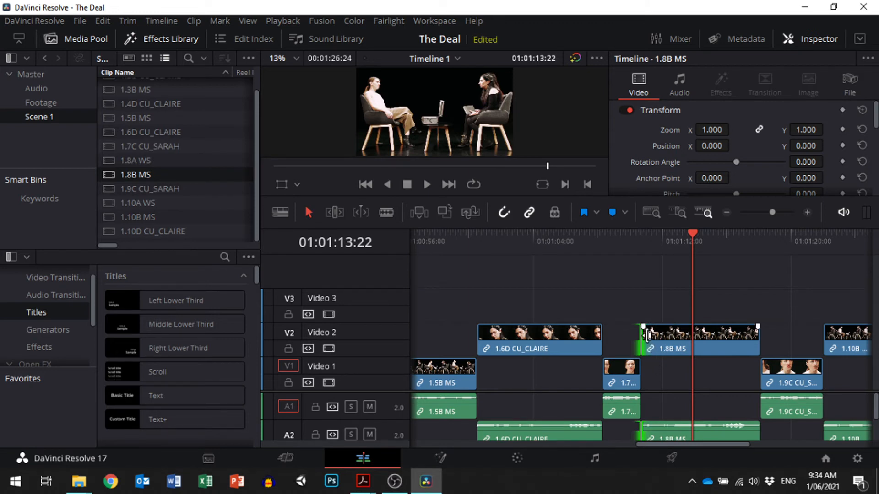
left_click_drag(647, 338, 692, 338)
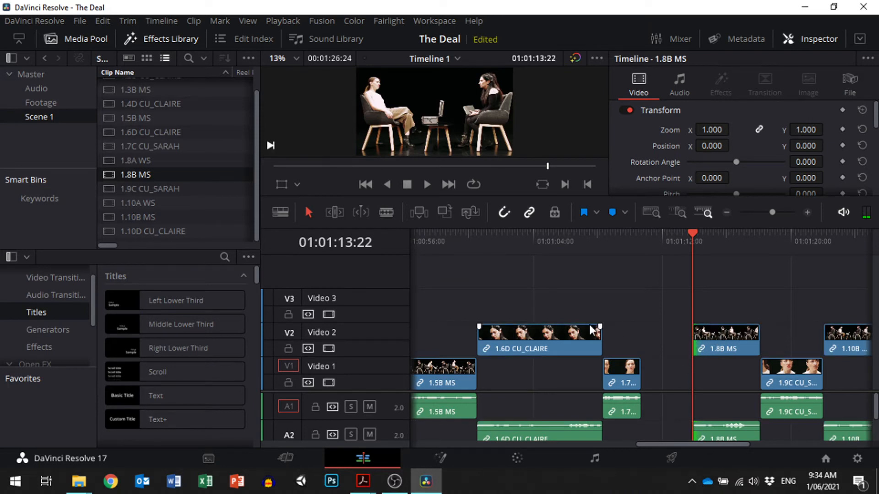
- Move 1.8B MS and all following clips 03:04 earlier to close the gap after 1.7C CU_SARAH
left_click_drag(716, 304, 869, 441)
left_click_drag(730, 340, 687, 342)
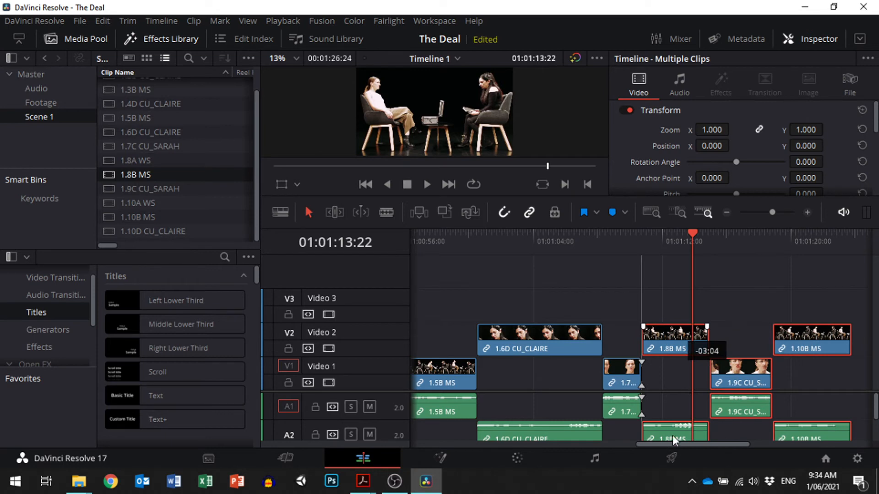
left_click_drag(672, 435, 672, 435)
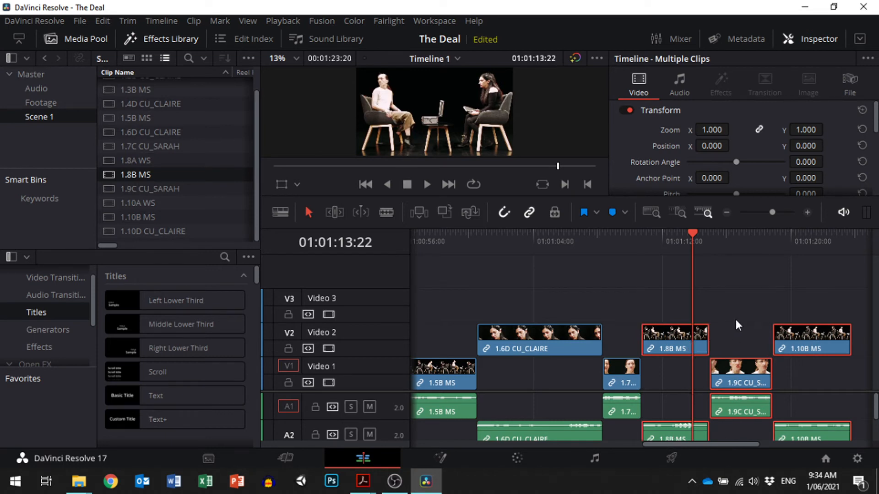
- Play the cut from 1.8B MS into 1.9C CU_SARAH, and replay the opening of 1.9C CU_SARAH from 01:01:14:24
left_click(428, 182)
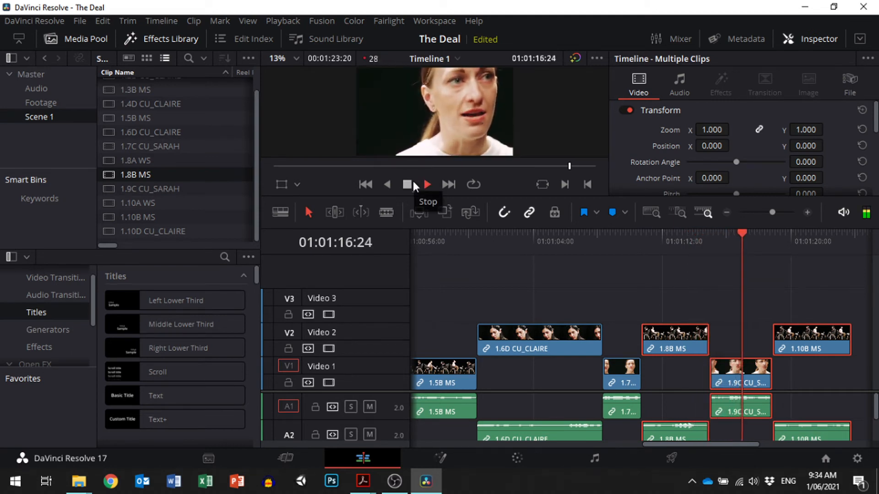
left_click(408, 184)
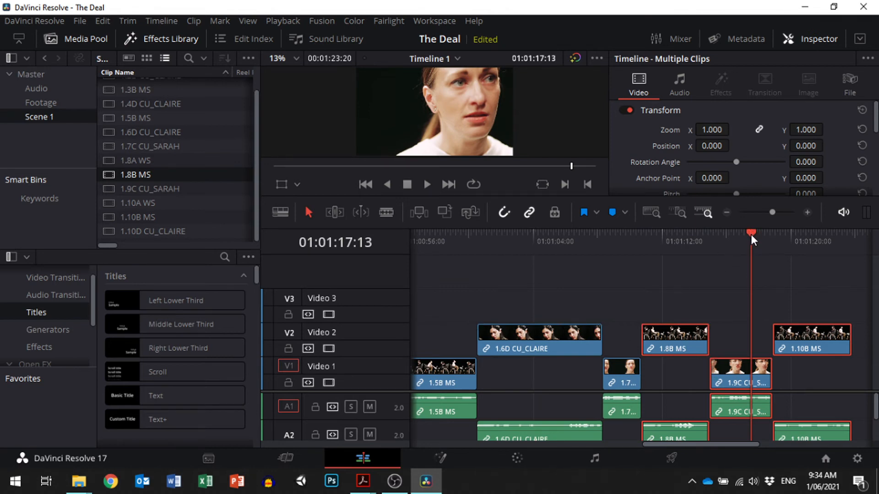
left_click_drag(750, 235, 719, 237)
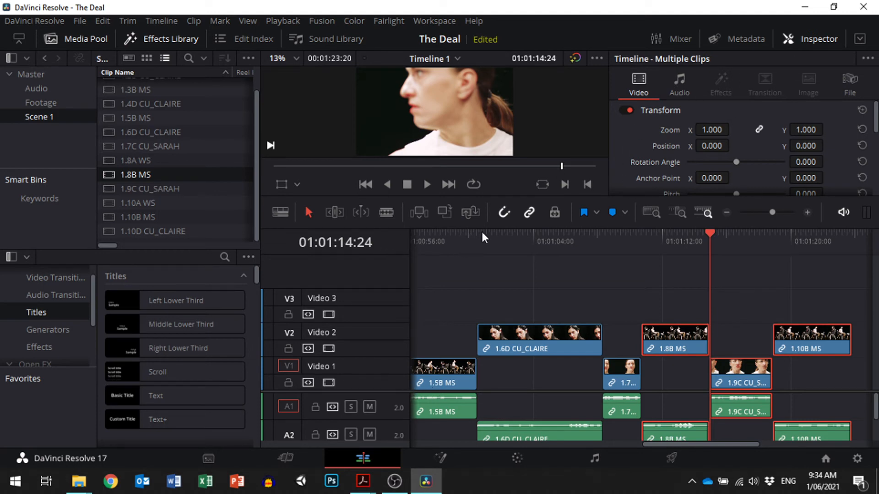
left_click(427, 184)
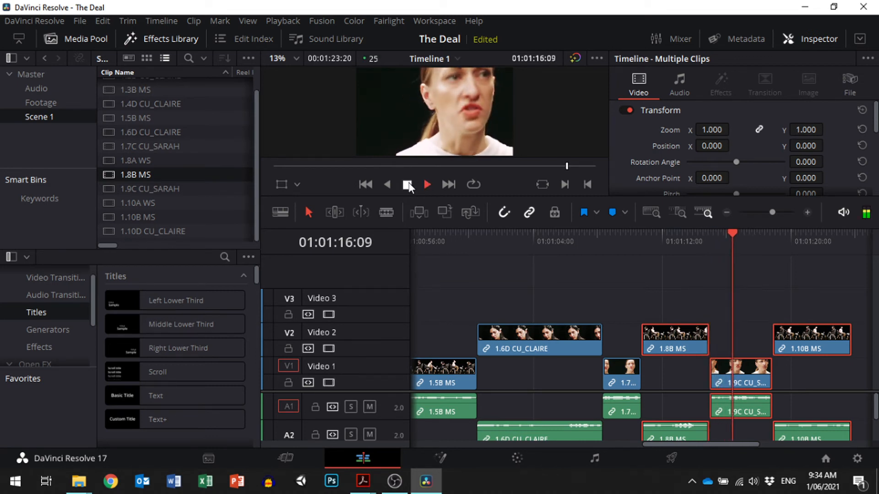
left_click(407, 185)
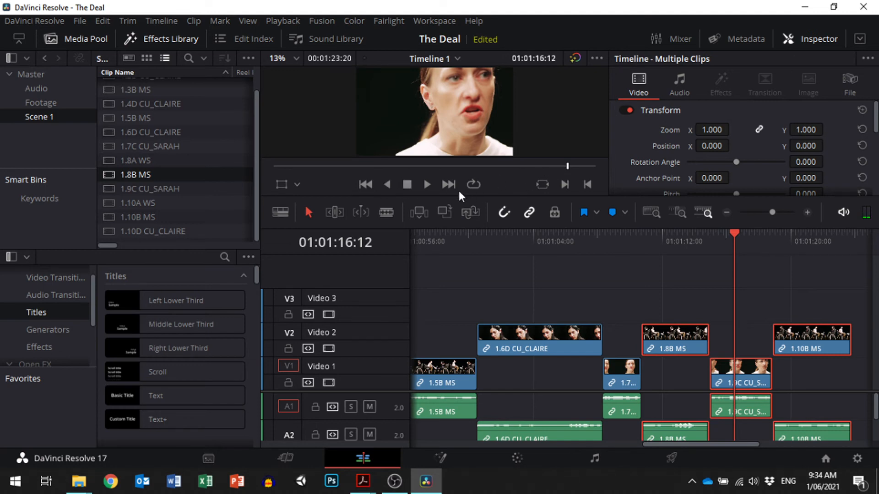
- Trim the start of 1.9C CU_SARAH on Video 1 to 01:01:16:01 and play the trimmed clip
left_click_drag(568, 164, 566, 163)
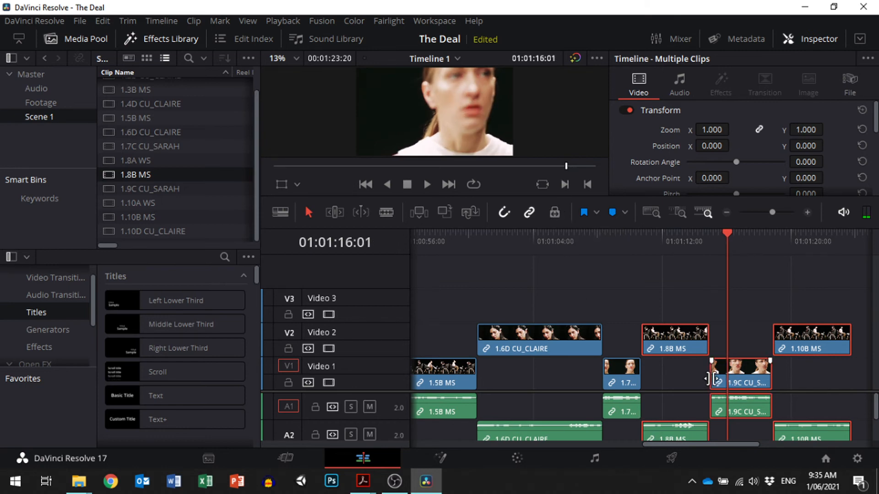
left_click_drag(711, 377, 727, 378)
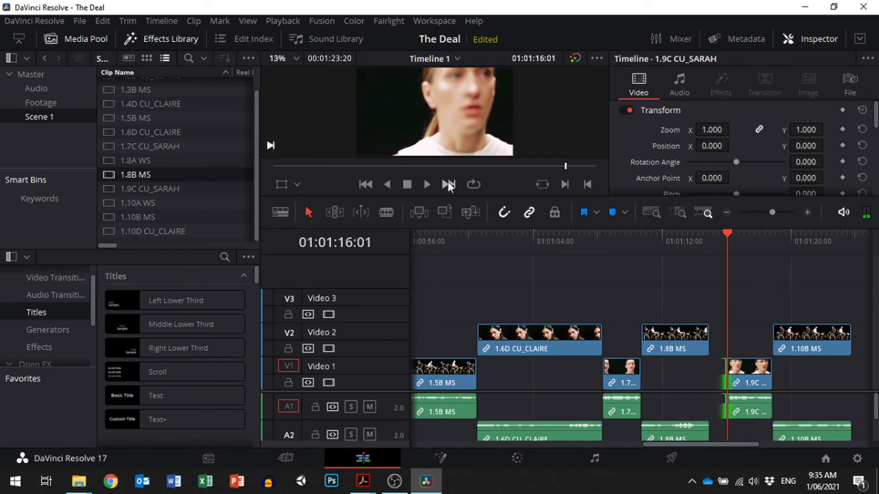
left_click(428, 184)
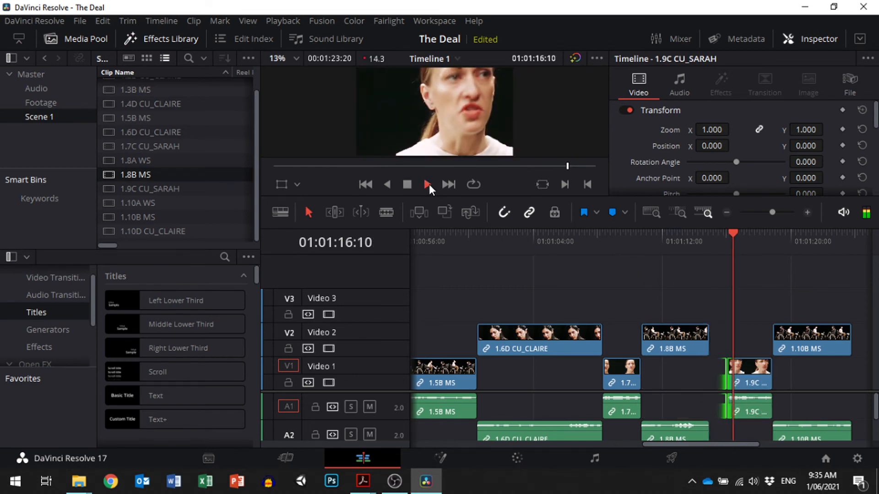
left_click(406, 184)
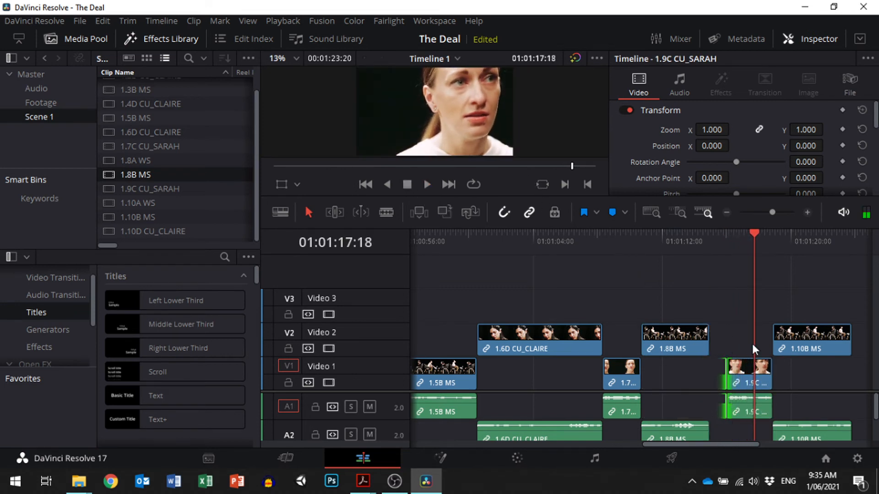
- Scrub the opening of 1.9C CU_SARAH on Video 1 frame by frame and trim one frame off its start
left_click(806, 213)
left_click(806, 213)
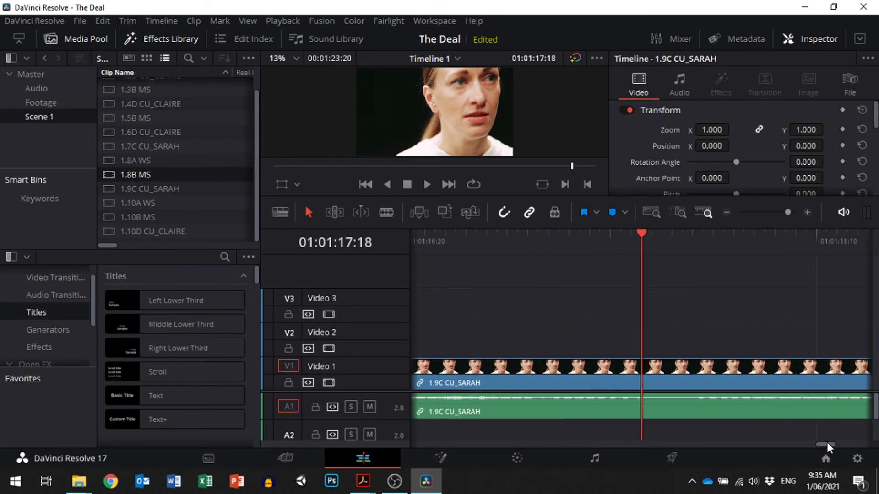
mouse_move(825, 444)
left_mouse_down()
mouse_move(786, 446)
mouse_move(820, 446)
left_mouse_up()
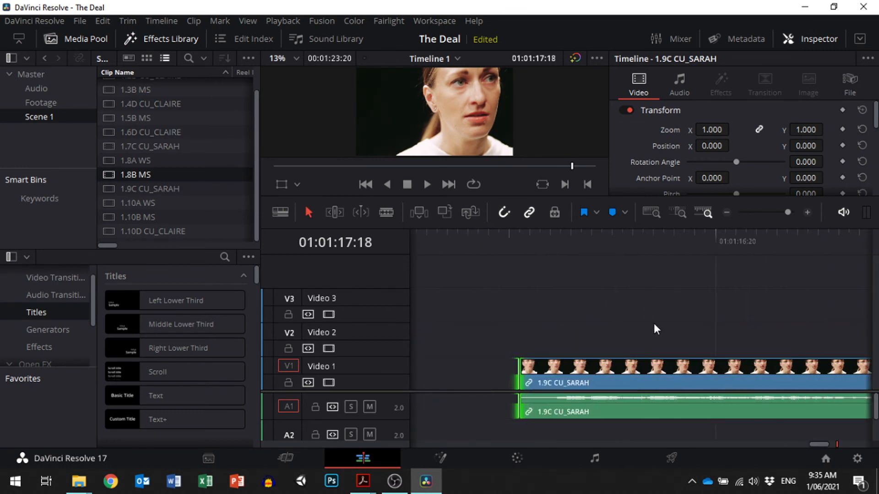
left_click(512, 237)
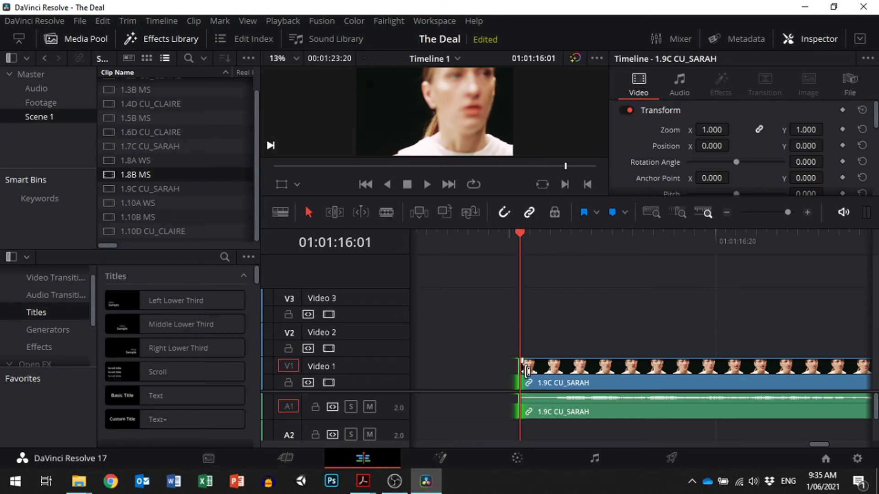
left_click(549, 233)
left_click_drag(523, 370, 524, 372)
left_click_drag(550, 233, 663, 246)
left_click_drag(520, 369, 529, 367)
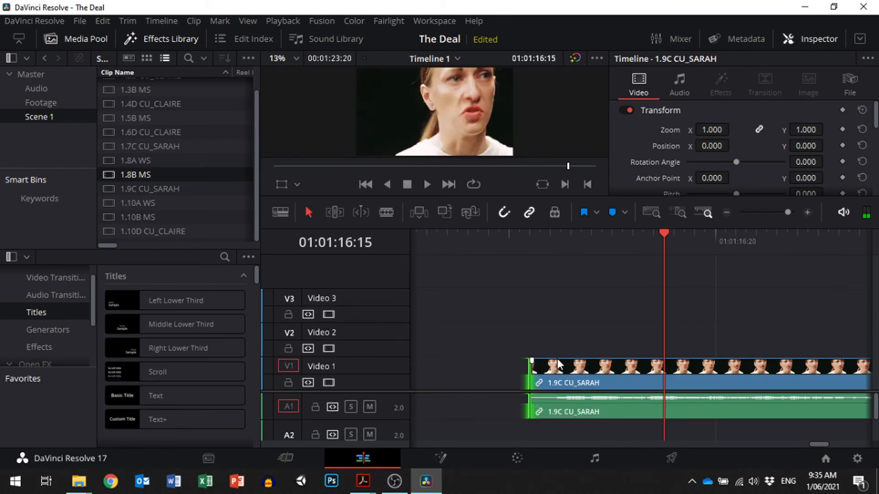
- Recheck the opening of 1.9C CU_SARAH and trim one more frame off its start
left_click_drag(665, 231, 634, 234)
left_click(560, 239)
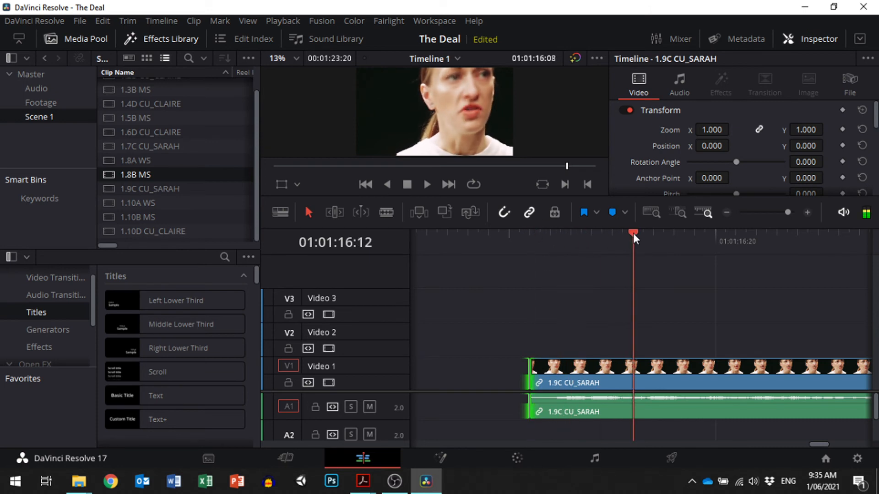
left_click(533, 378)
left_click_drag(532, 378, 543, 375)
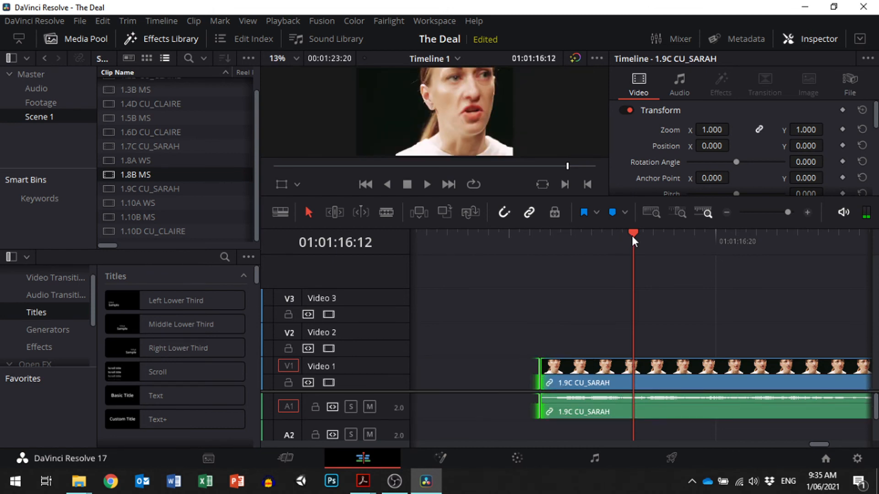
- Move 1.9C CU_SARAH against the end of 1.8B MS and 1.10B MS against the end of 1.9C CU_SARAH, and play the result
left_click(726, 212)
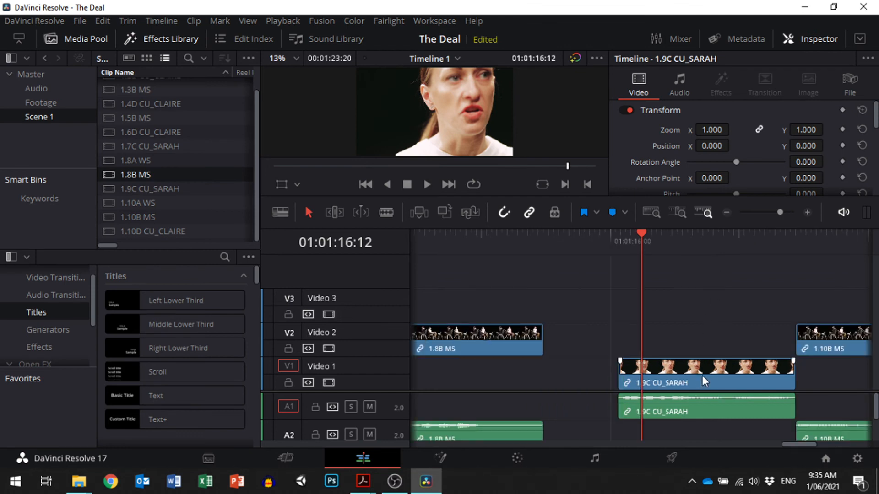
left_click_drag(702, 375, 643, 373)
left_click_drag(818, 345, 750, 341)
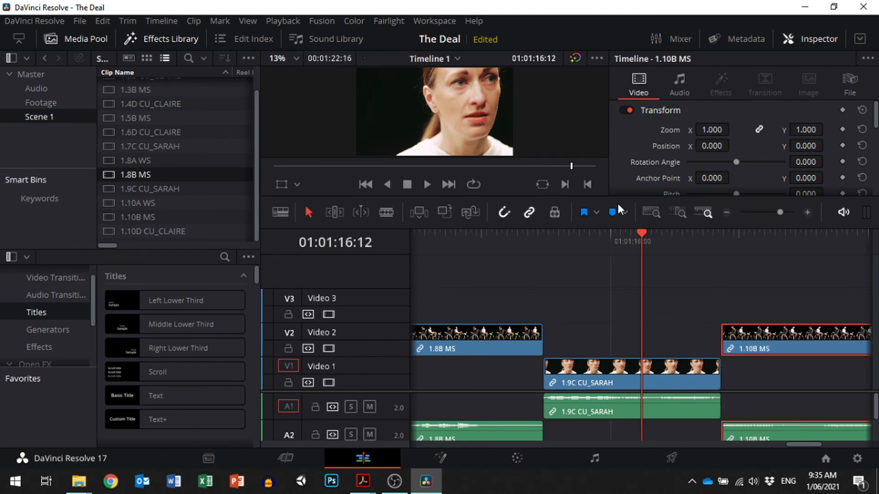
left_click(426, 183)
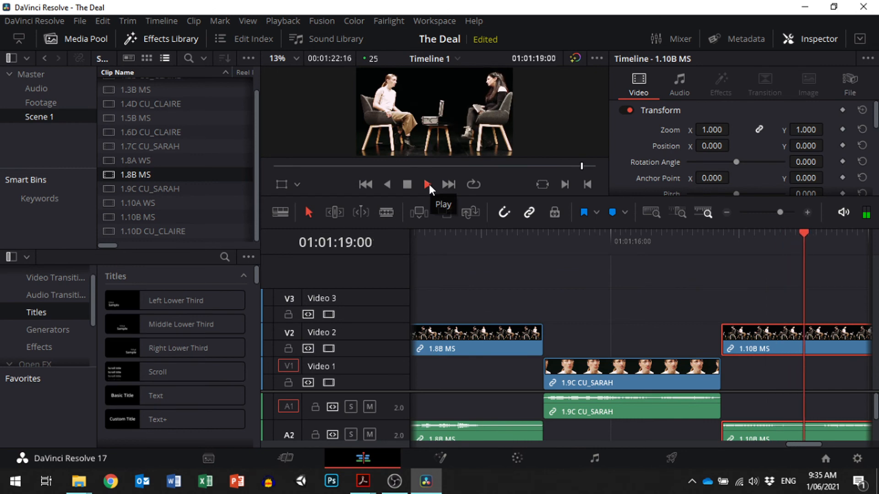
left_click(408, 184)
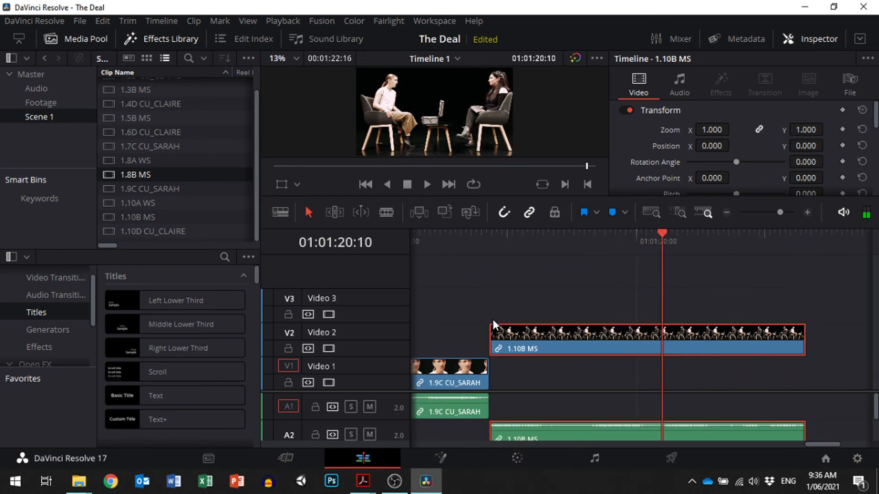
- Enlarge the Audio 1 track to show the waveform of 1.9C CU_SARAH and play the clip from 01:01:16:07
left_click_drag(818, 444, 798, 444)
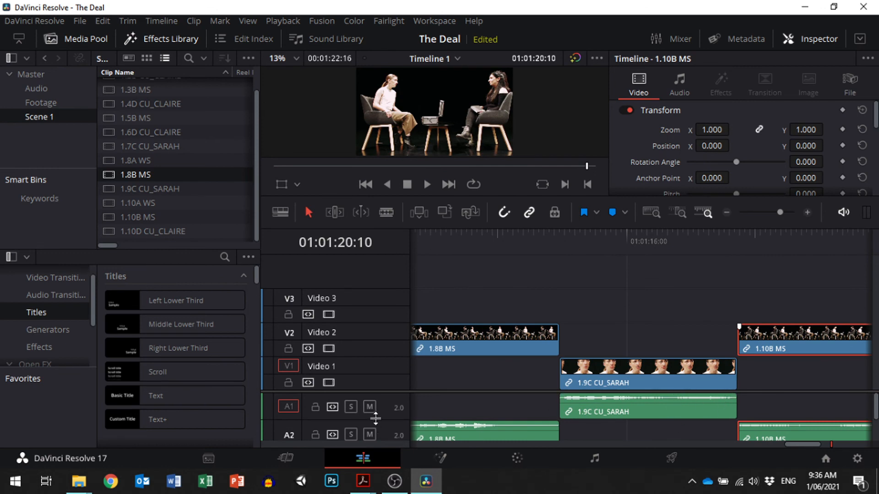
left_click_drag(373, 417, 378, 443)
scroll(398, 390, "down", 3)
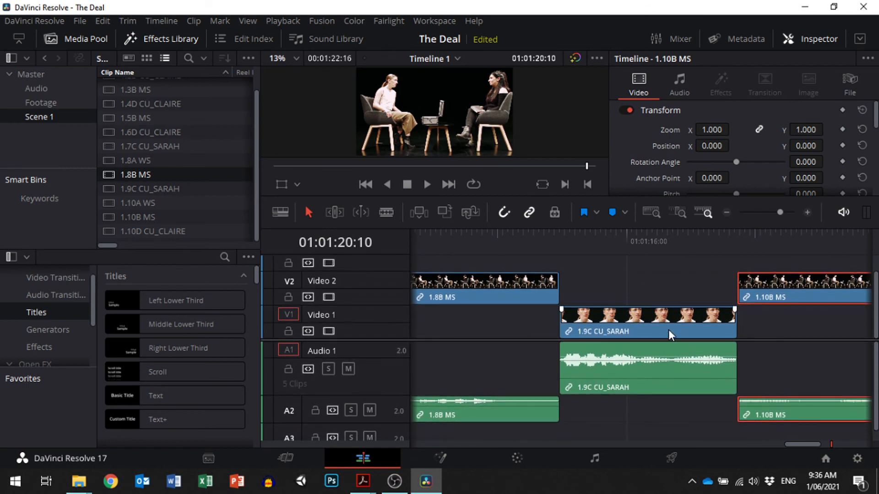
left_click(646, 237)
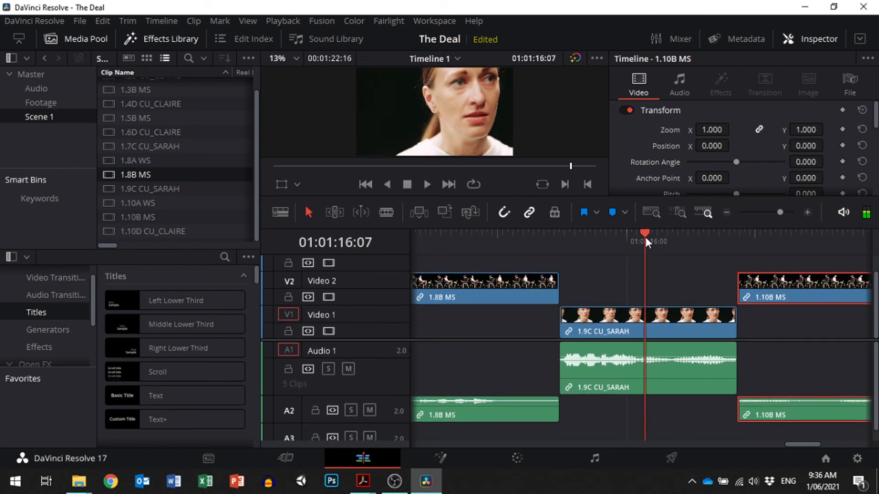
left_click(426, 183)
left_click(409, 183)
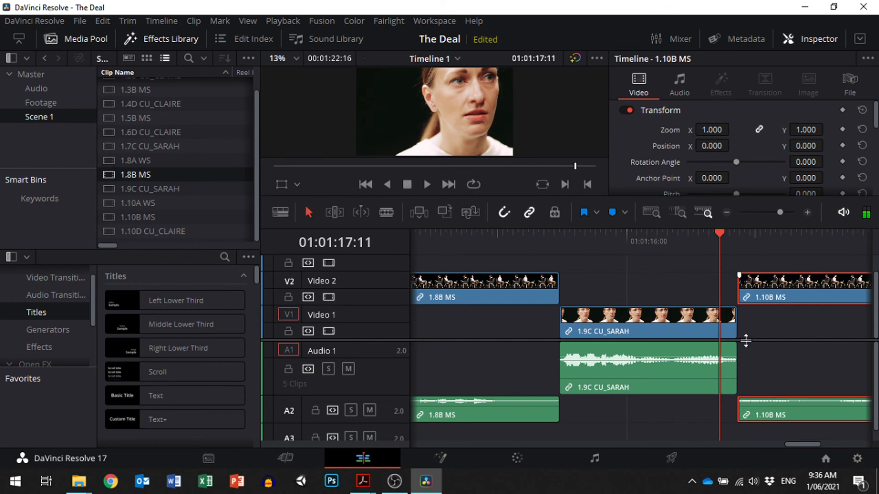
- Trim the end of 1.9C CU_SARAH to 01:01:16:17, move 1.10B MS against it, and play on from the new cut
left_click_drag(716, 233, 670, 231)
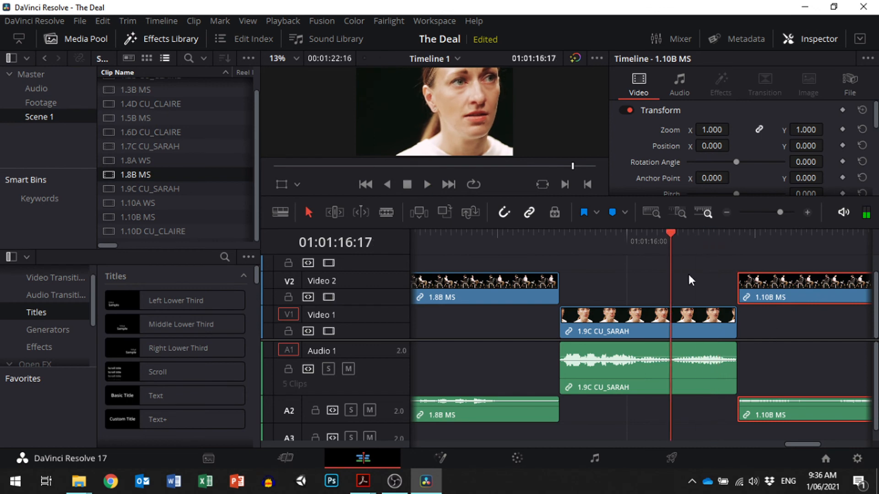
left_click_drag(735, 362, 670, 362)
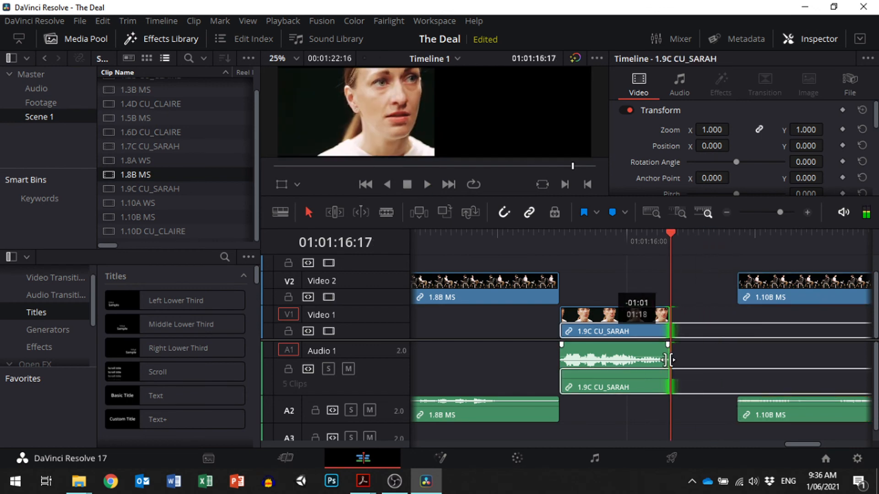
left_click_drag(798, 305, 736, 289)
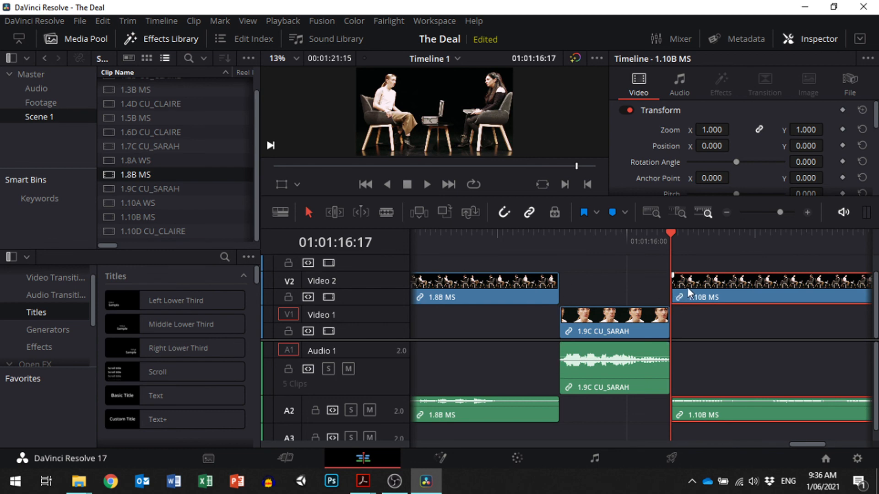
left_click(426, 183)
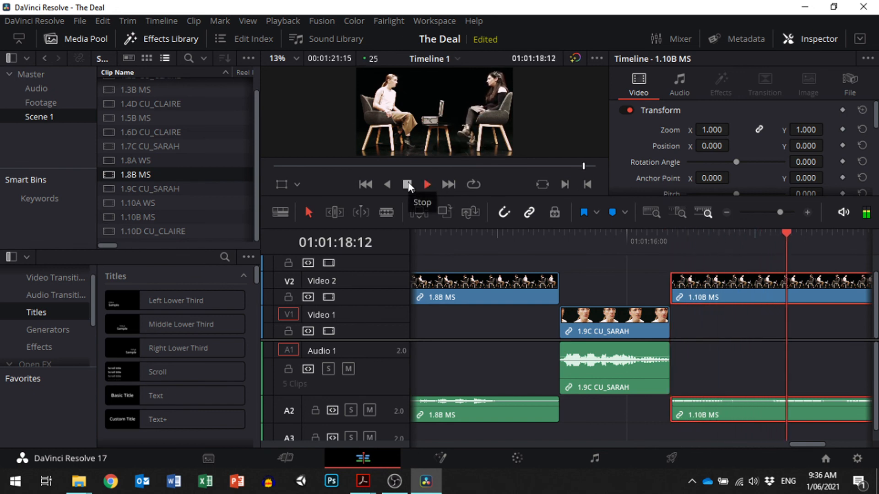
left_click(408, 185)
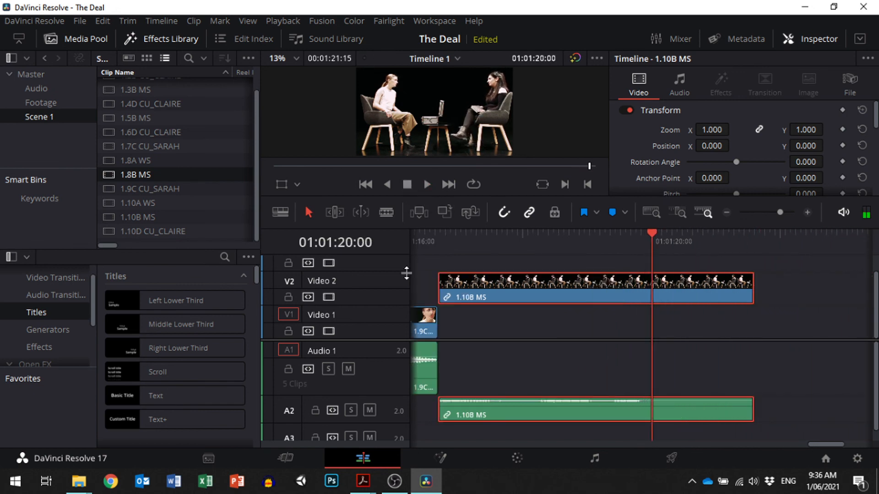
- Look back over the assembled Scene 1 clips from 1.10B MS to the beginning of the timeline
left_click_drag(810, 444, 639, 449)
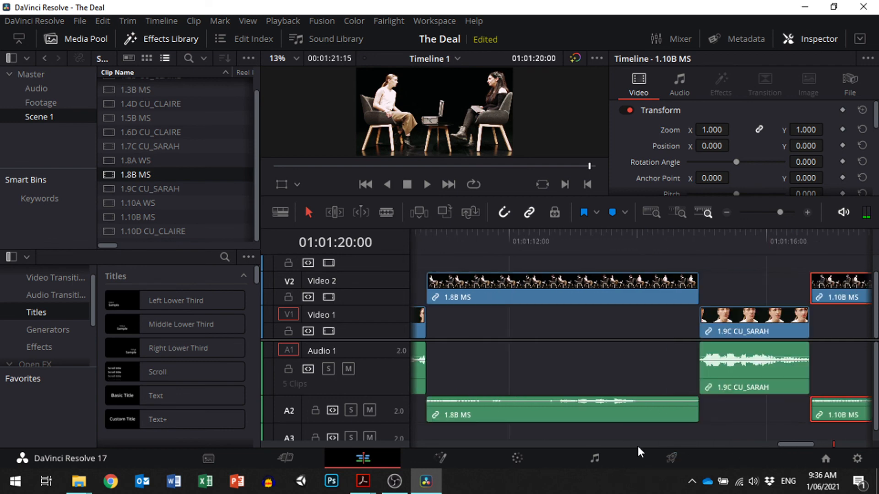
scroll(494, 434, "left", 5)
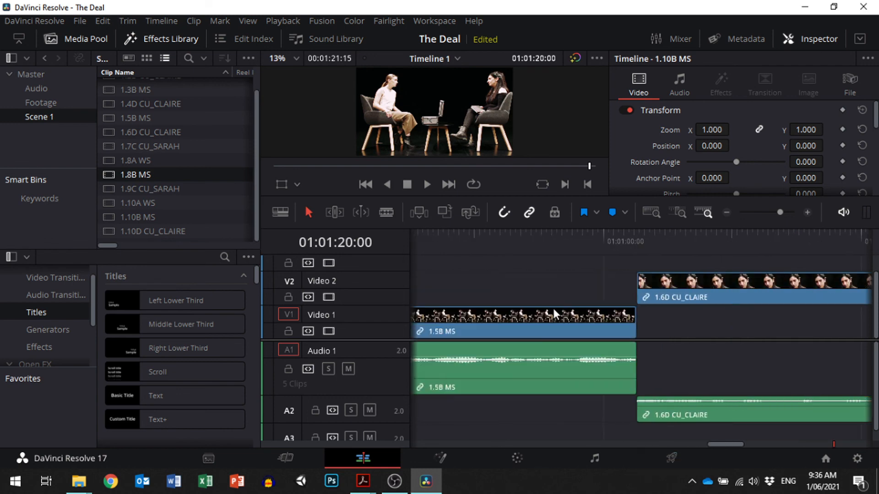
scroll(553, 308, "left", 5)
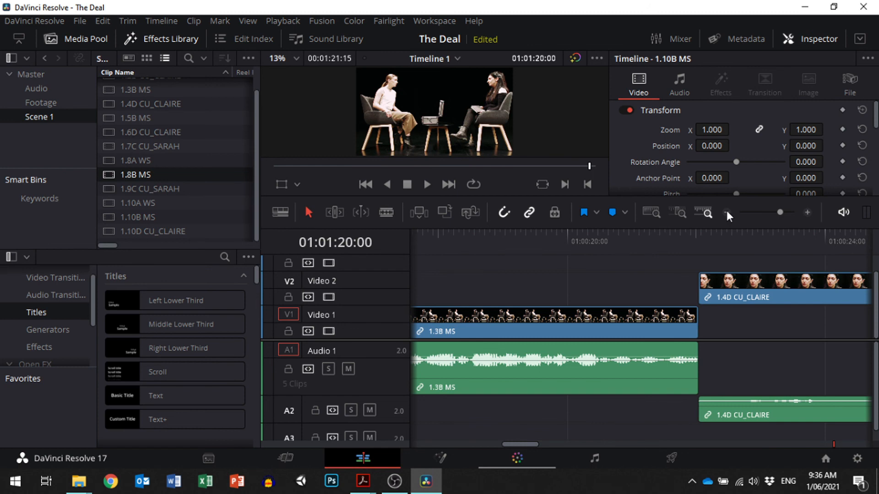
left_click(727, 212)
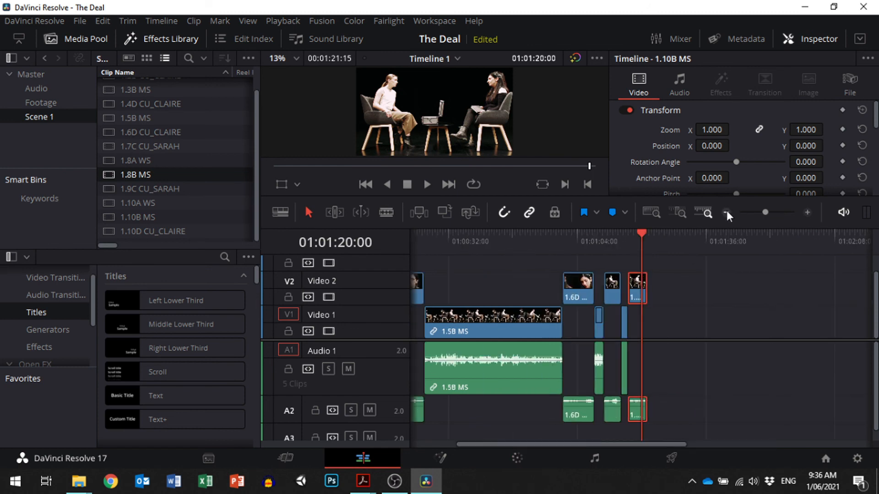
left_click_drag(591, 442, 473, 443)
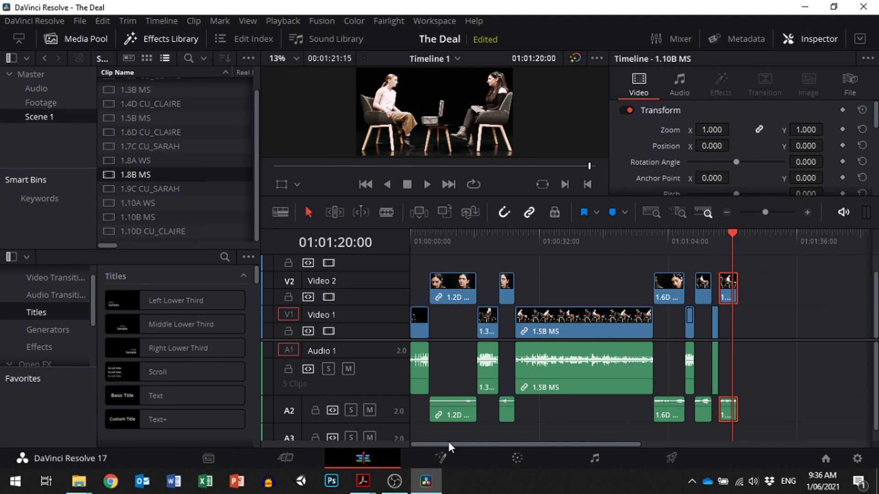